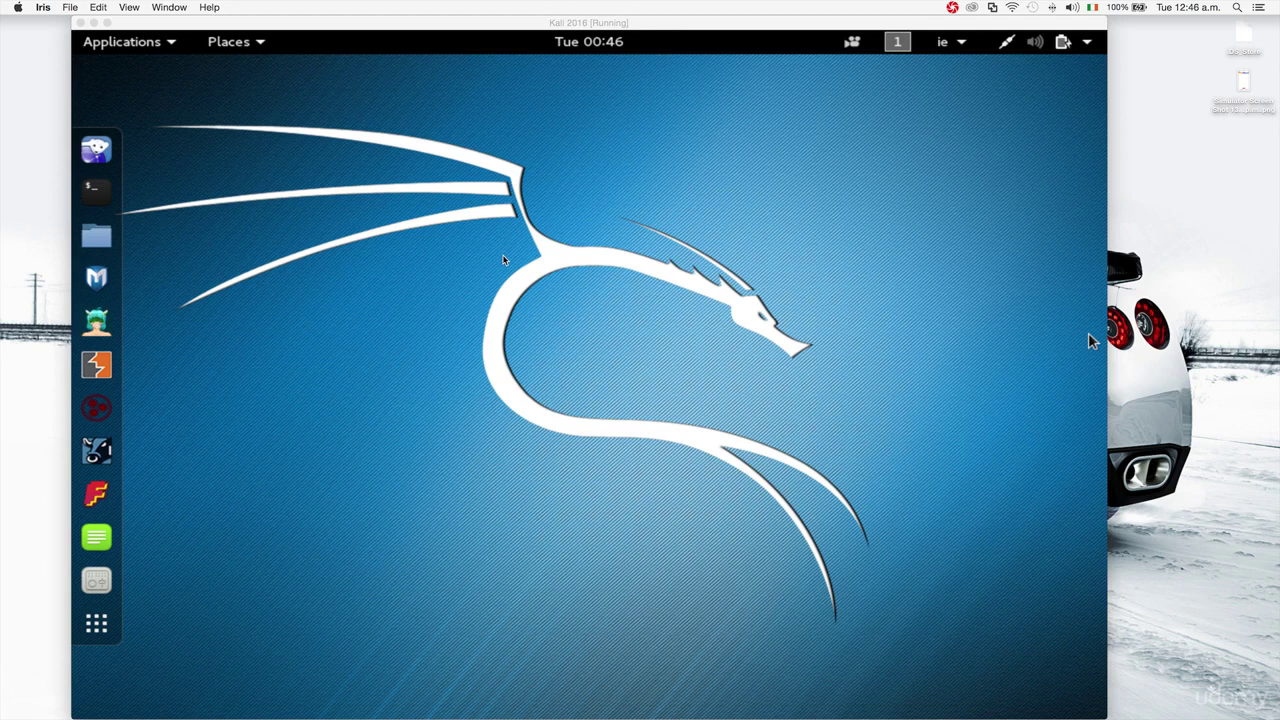
- Examine the tools in the Kali application categories, including Information Gathering, Web Application Analysis, Database Assessment and Sniffing & Spoofing
{"action": "left_click", "coordinate": [1091, 341]}
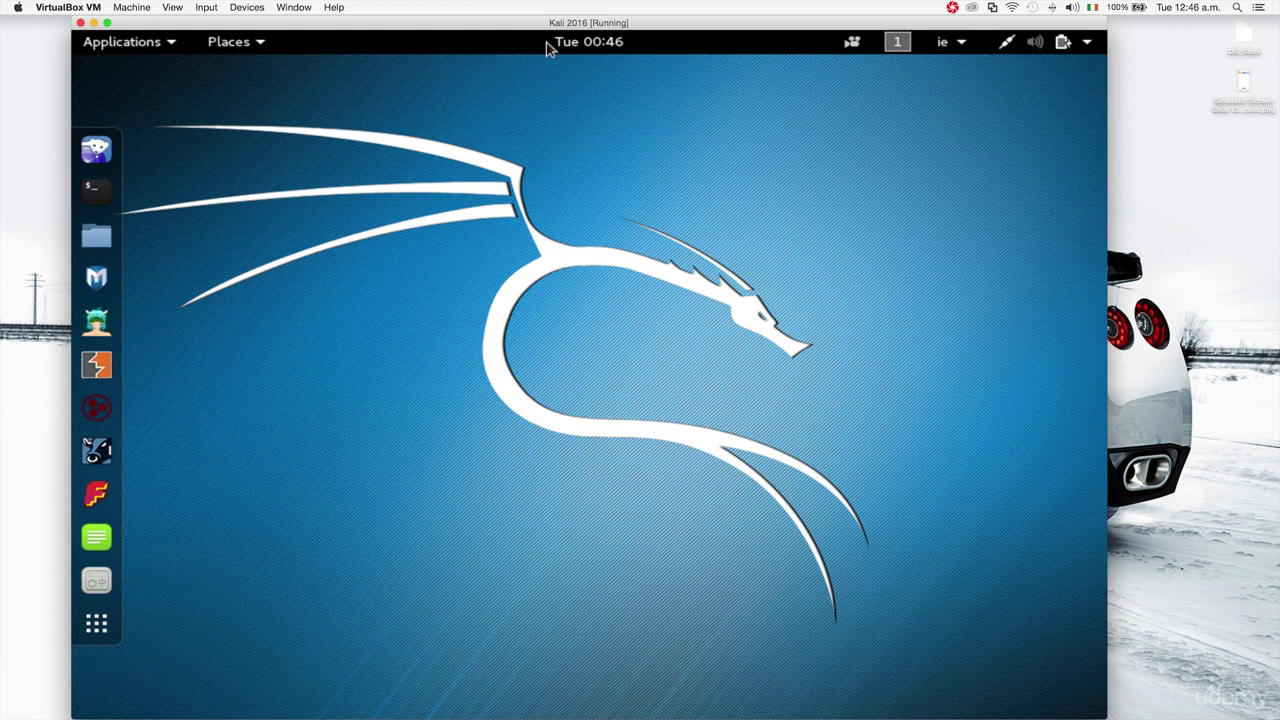
{"action": "left_click", "coordinate": [147, 50]}
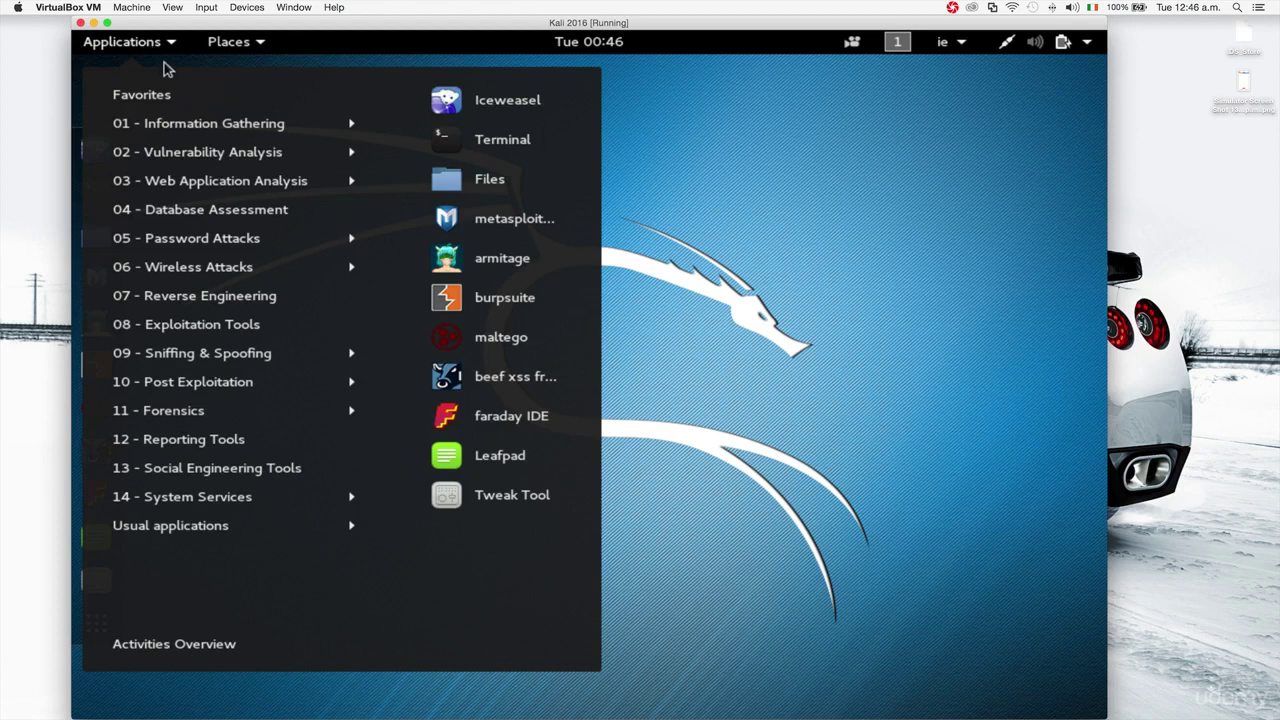
{"action": "mouse_move", "coordinate": [188, 178]}
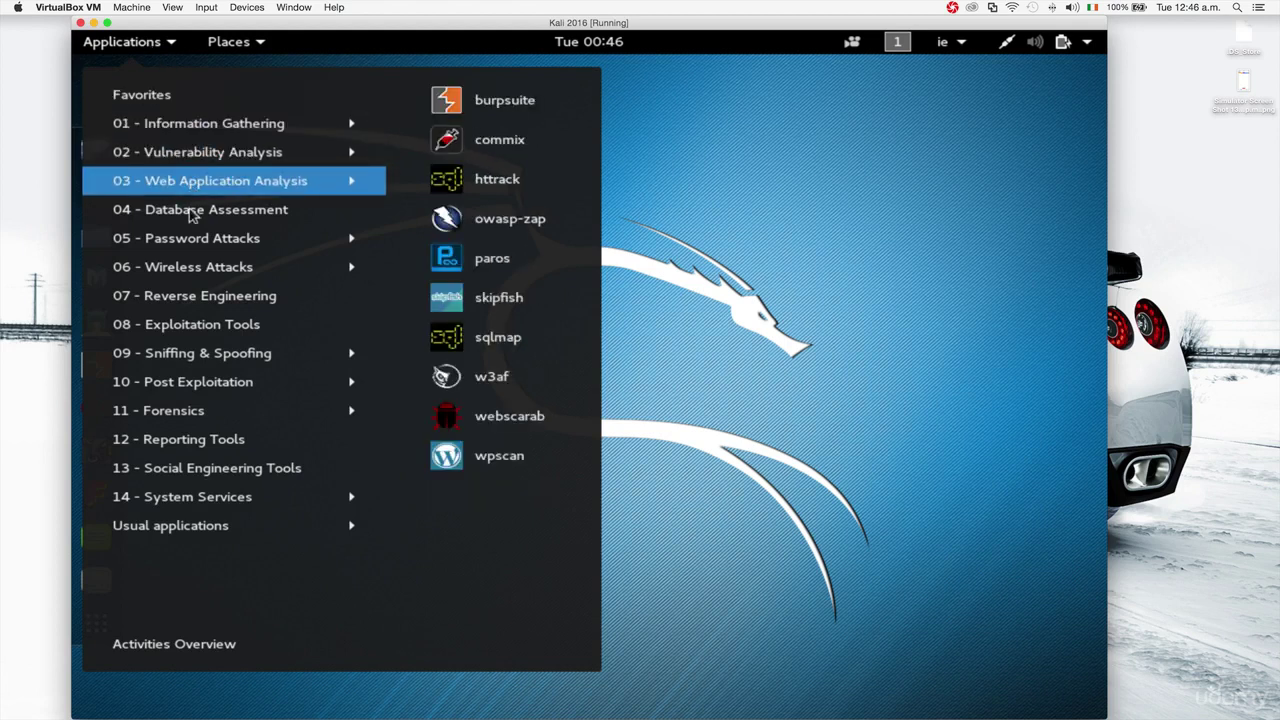
{"action": "mouse_move", "coordinate": [205, 295]}
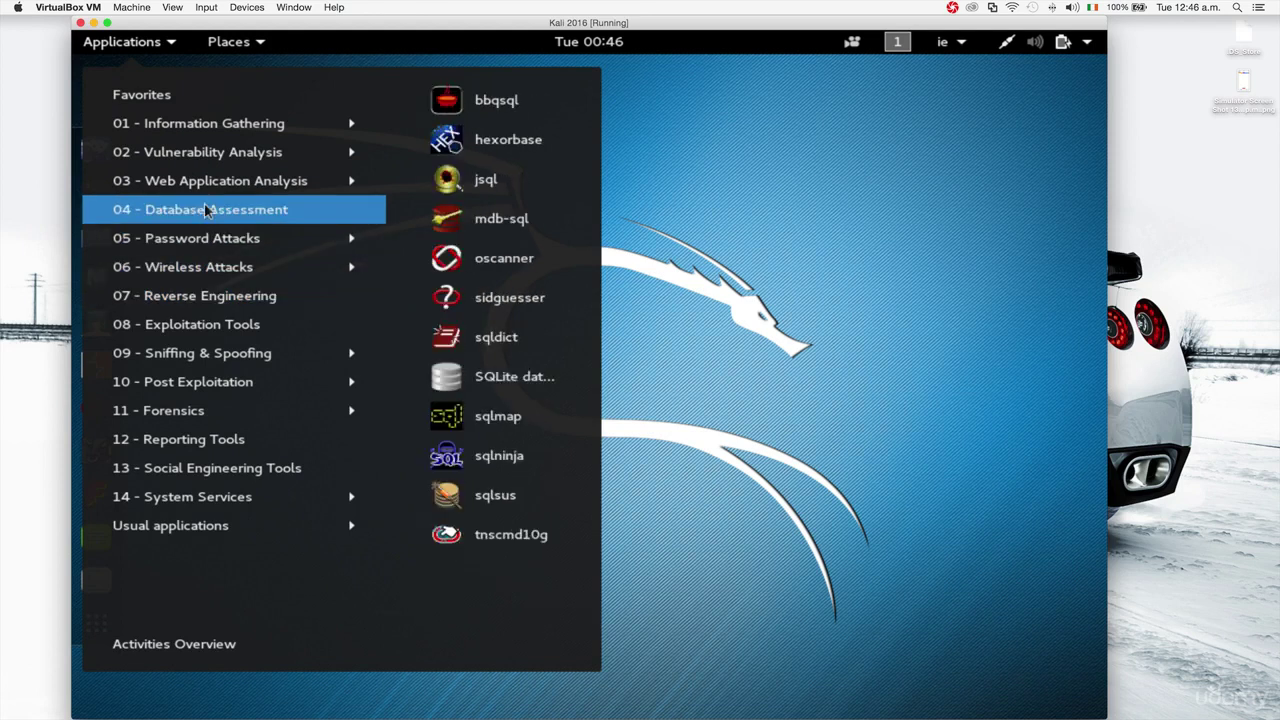
{"action": "mouse_move", "coordinate": [196, 125]}
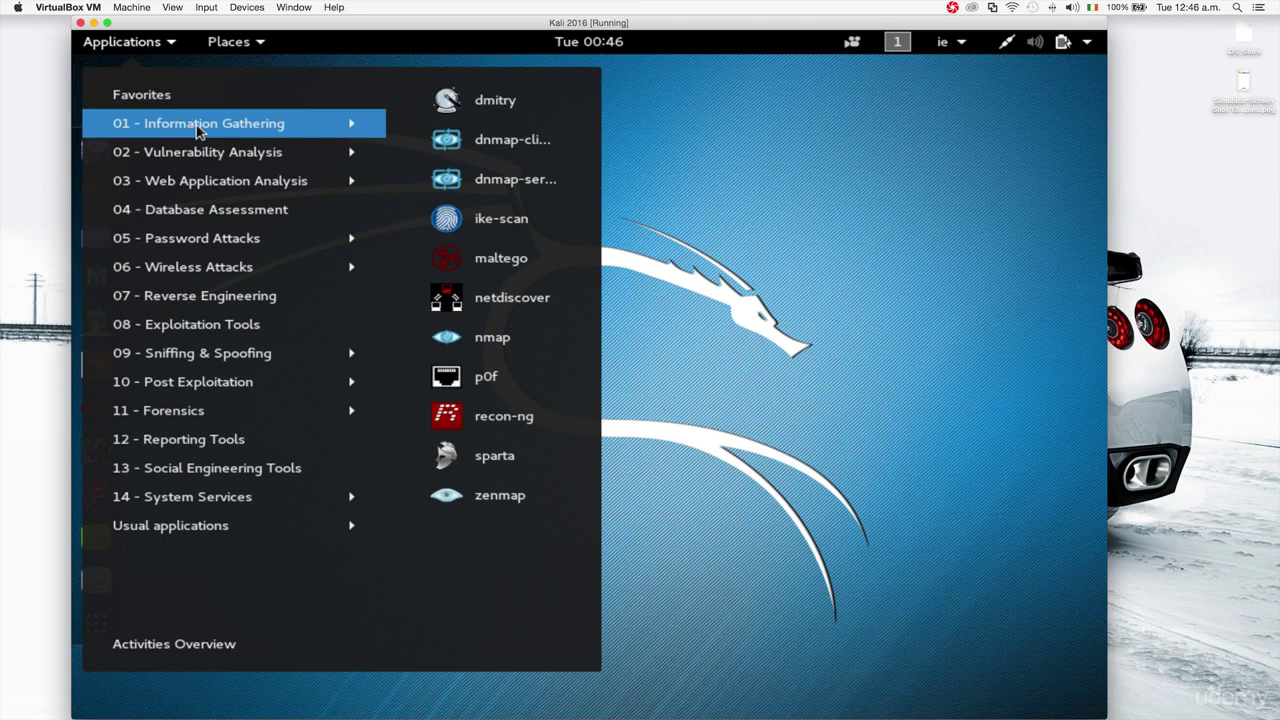
{"action": "mouse_move", "coordinate": [200, 148]}
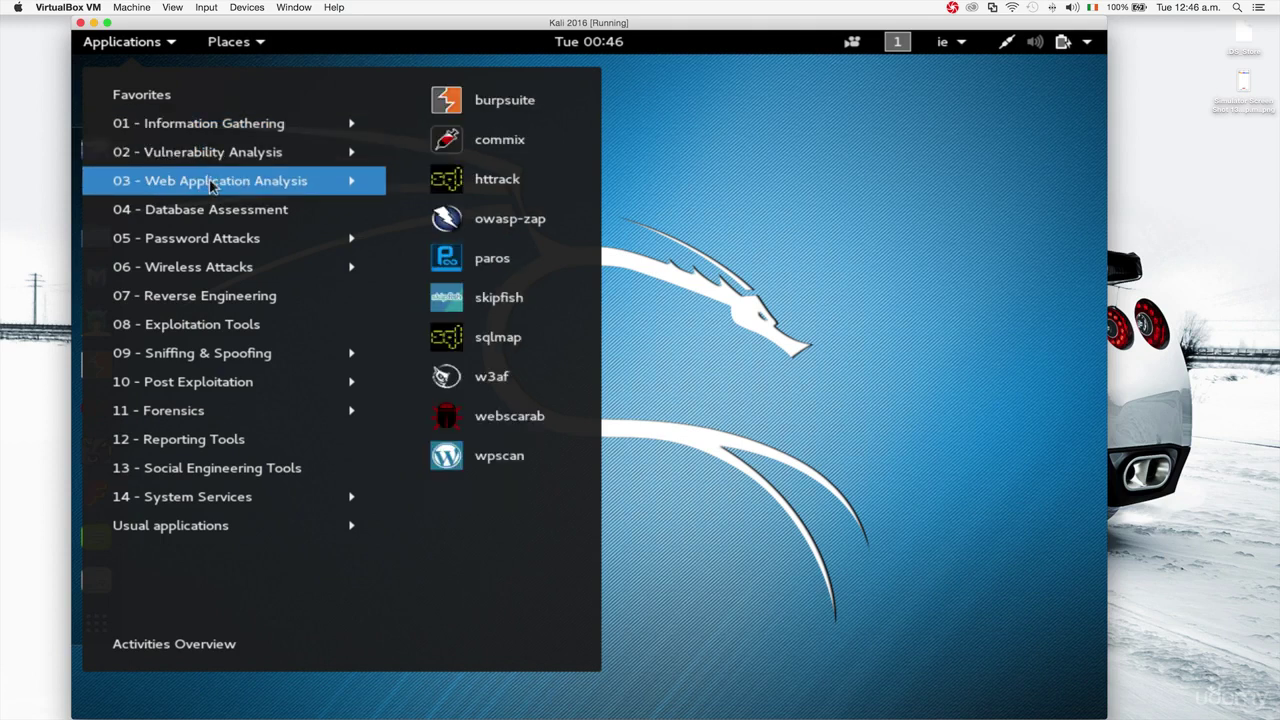
{"action": "mouse_move", "coordinate": [213, 209]}
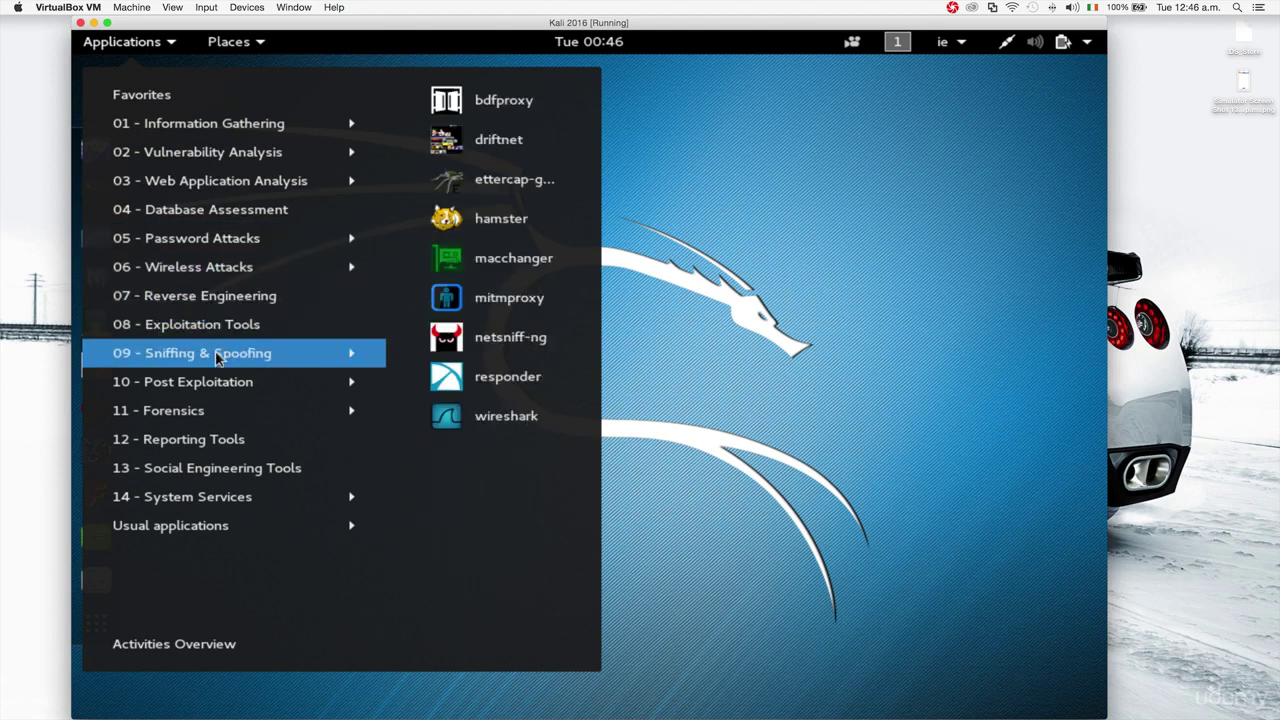
{"action": "mouse_move", "coordinate": [212, 448]}
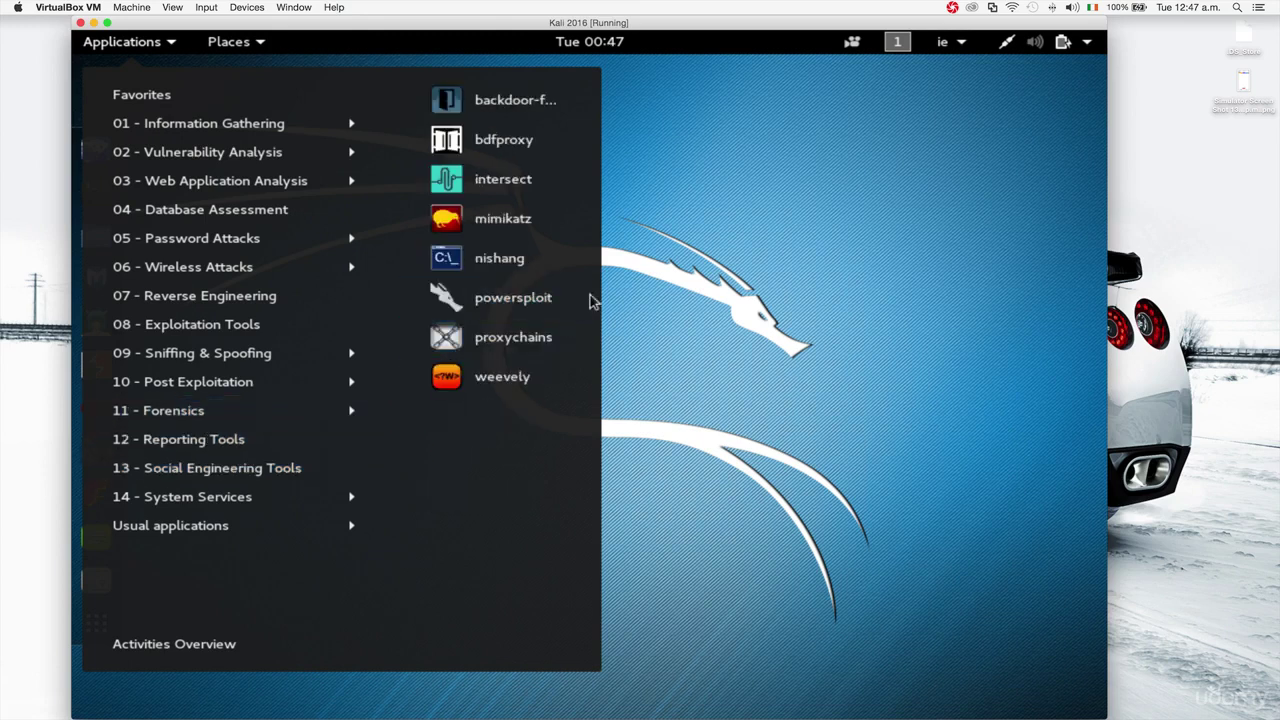
{"action": "left_click", "coordinate": [631, 300]}
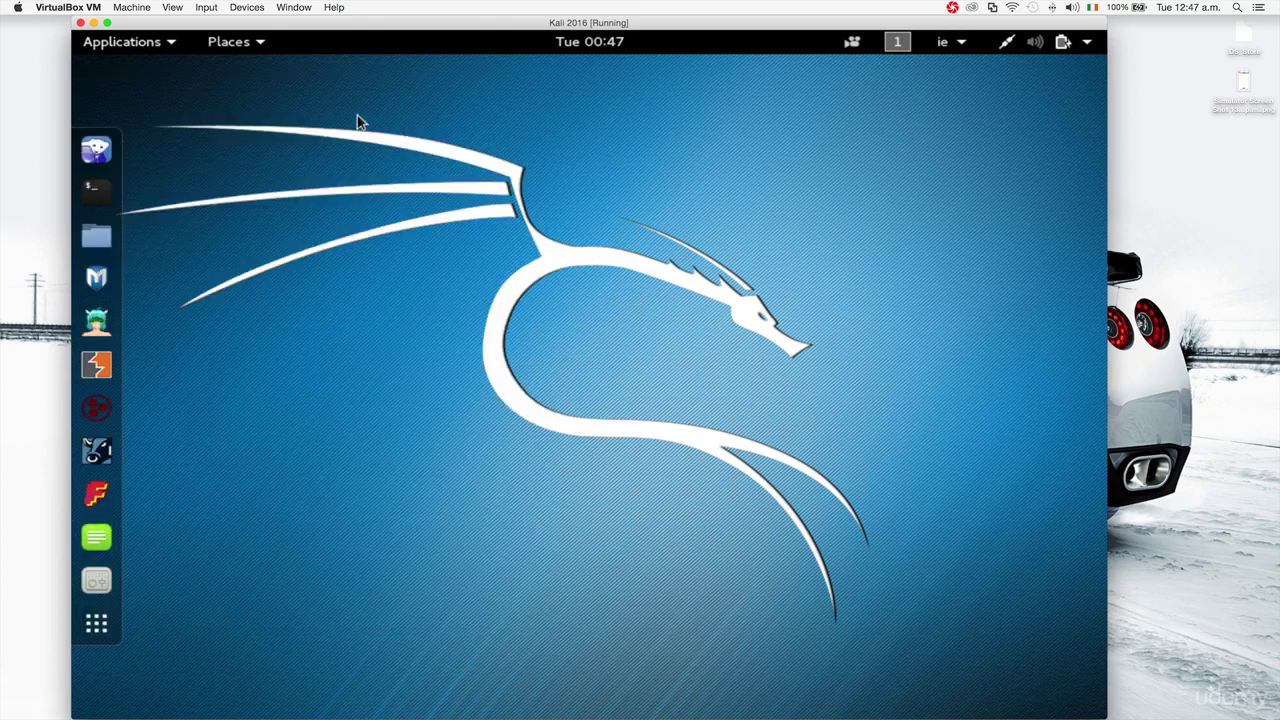
- Browse the Computer location's file system, view the root user's home folder, and close the file manager
{"action": "left_click", "coordinate": [236, 44]}
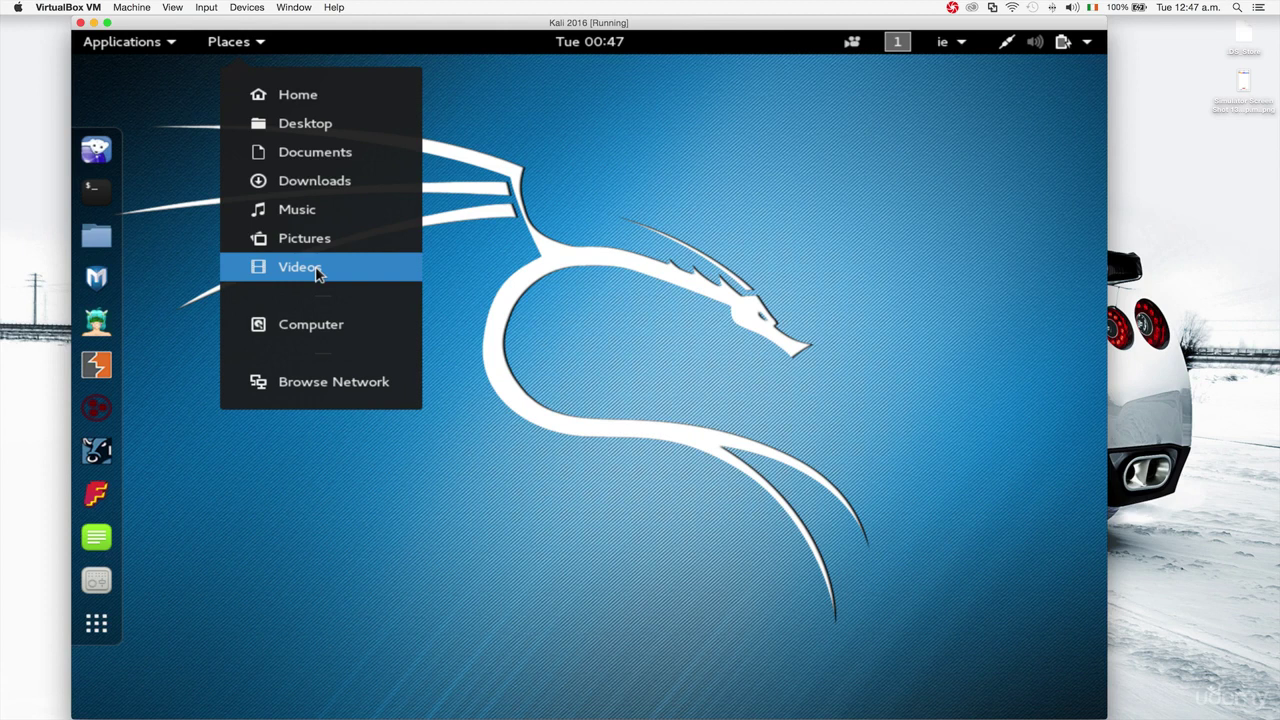
{"action": "left_click", "coordinate": [322, 330]}
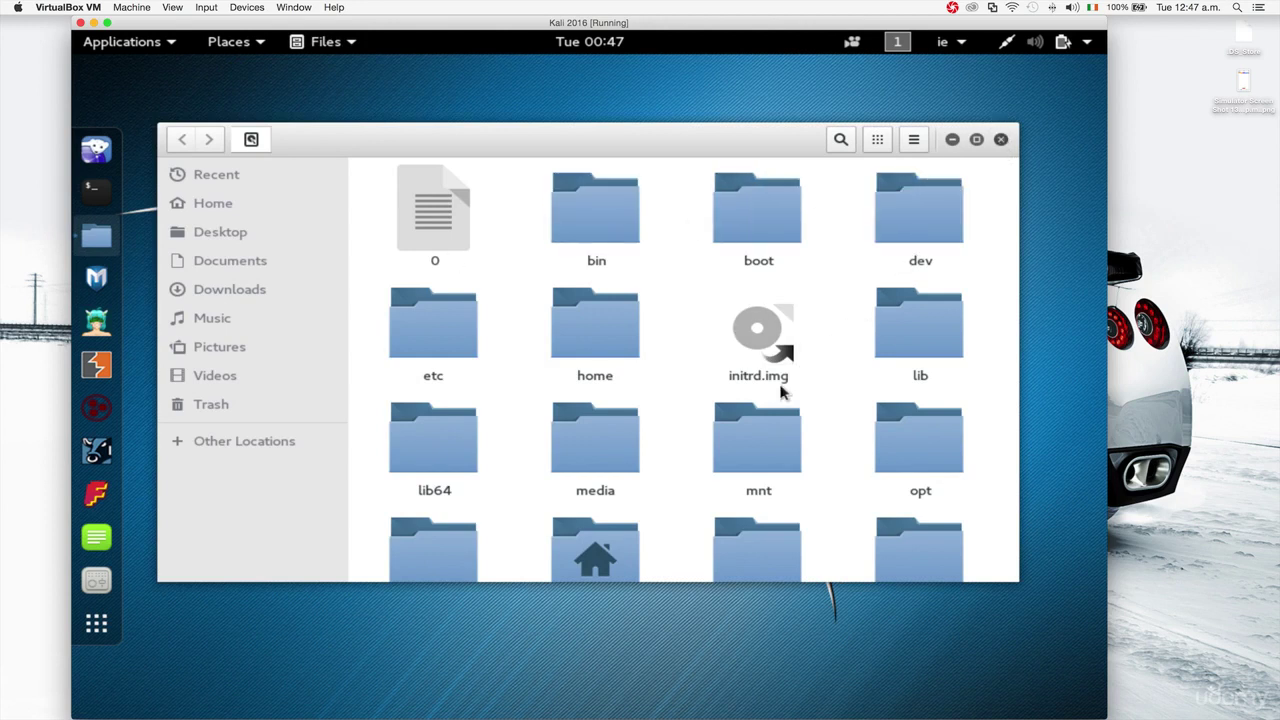
{"action": "left_click", "coordinate": [603, 572]}
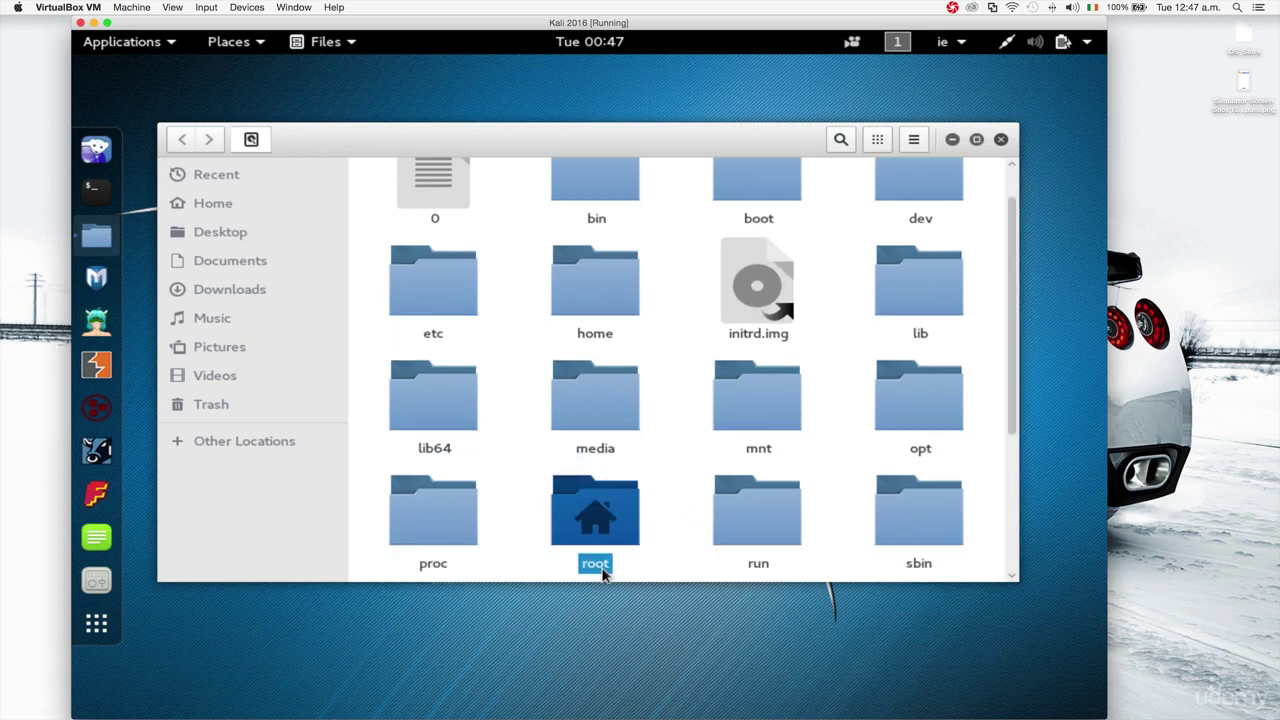
{"action": "double_click", "coordinate": [603, 572]}
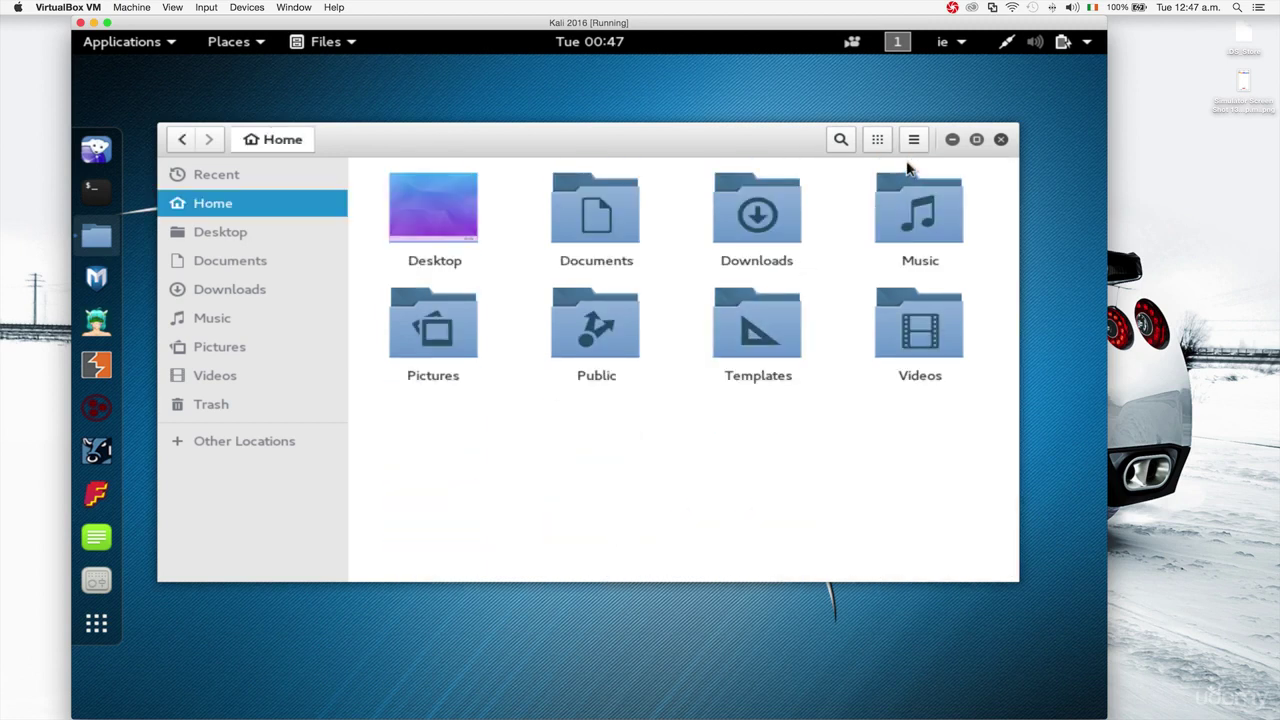
{"action": "left_click", "coordinate": [1000, 140]}
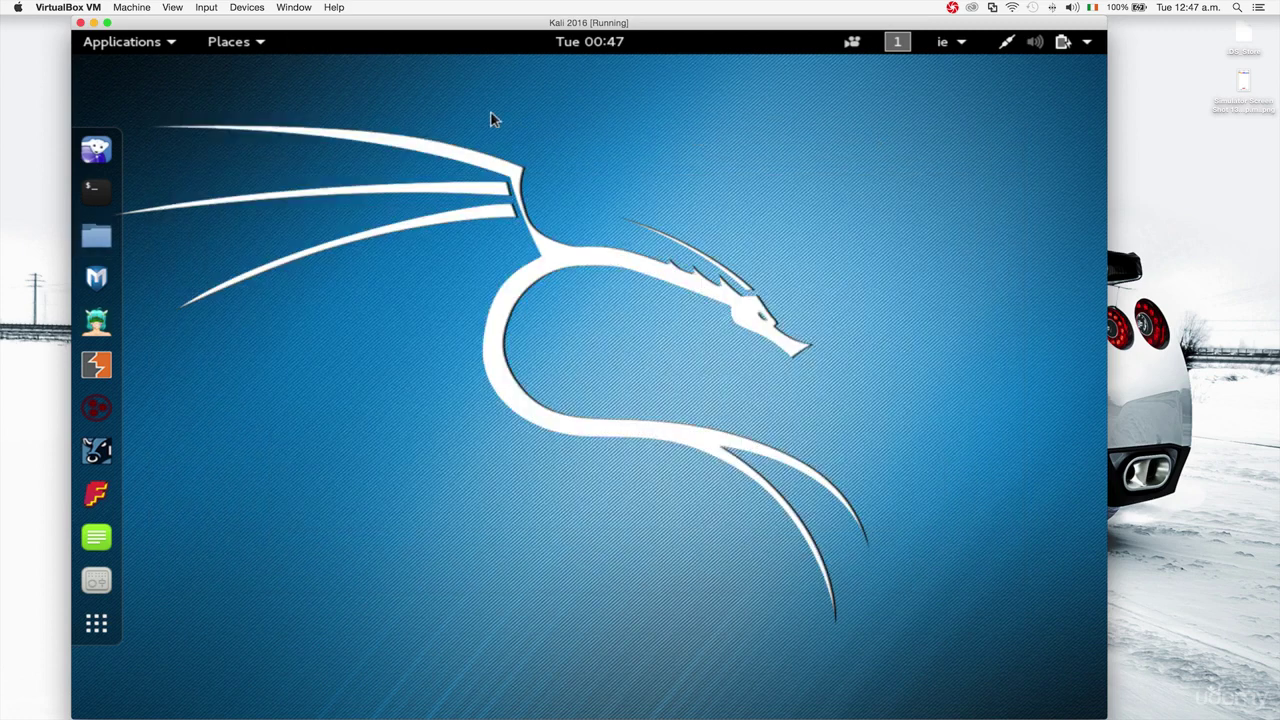
- Open the Home folder, view the Trash and the Documents folder, and close the file manager
{"action": "left_click", "coordinate": [231, 50]}
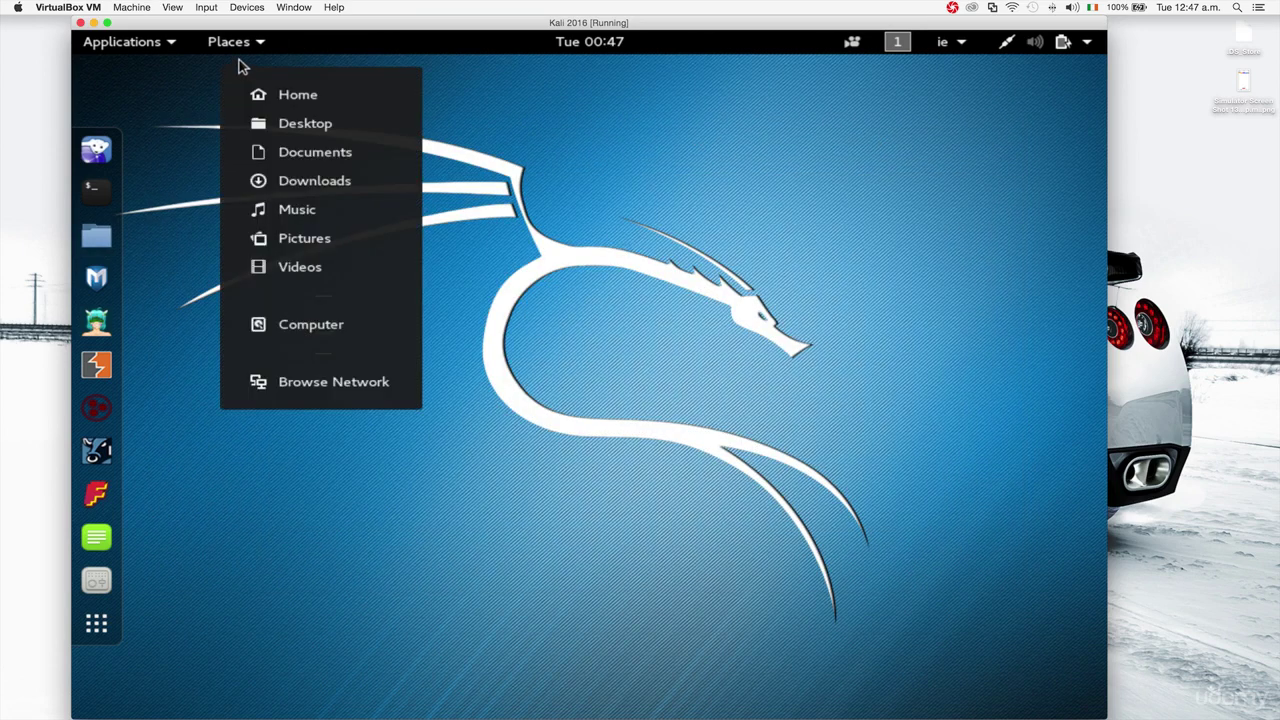
{"action": "left_click", "coordinate": [270, 95]}
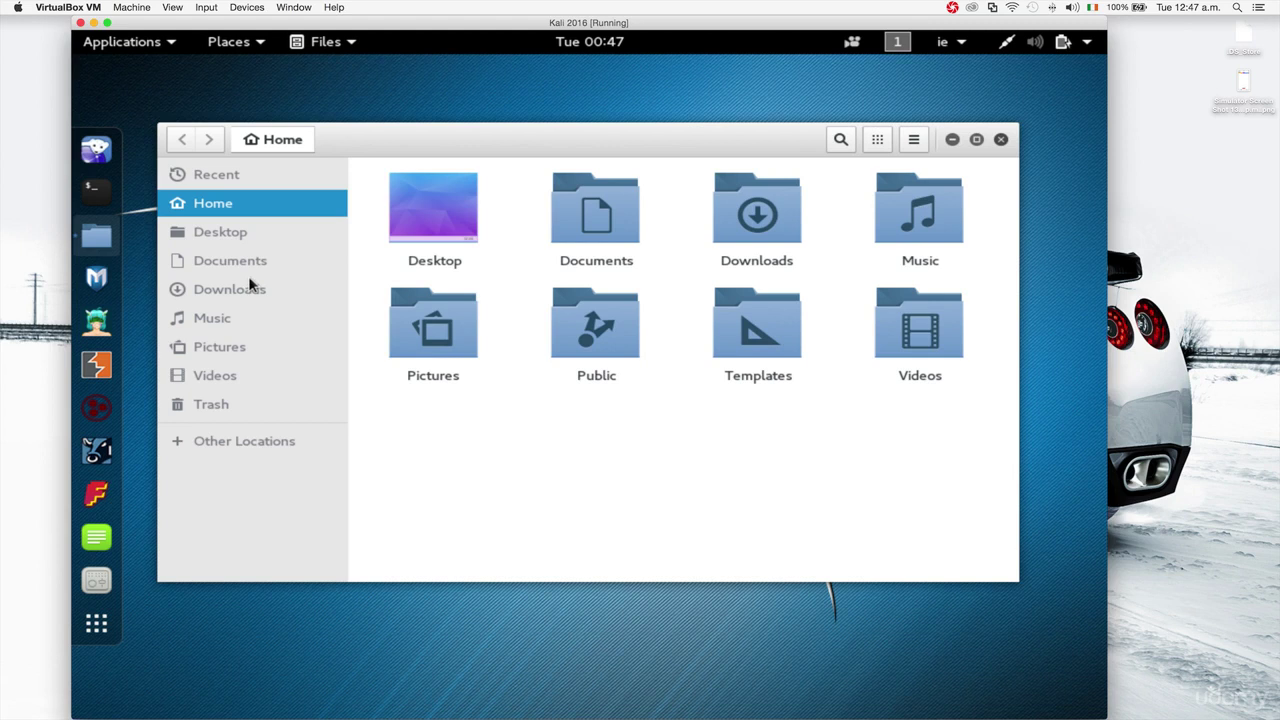
{"action": "left_click", "coordinate": [210, 403]}
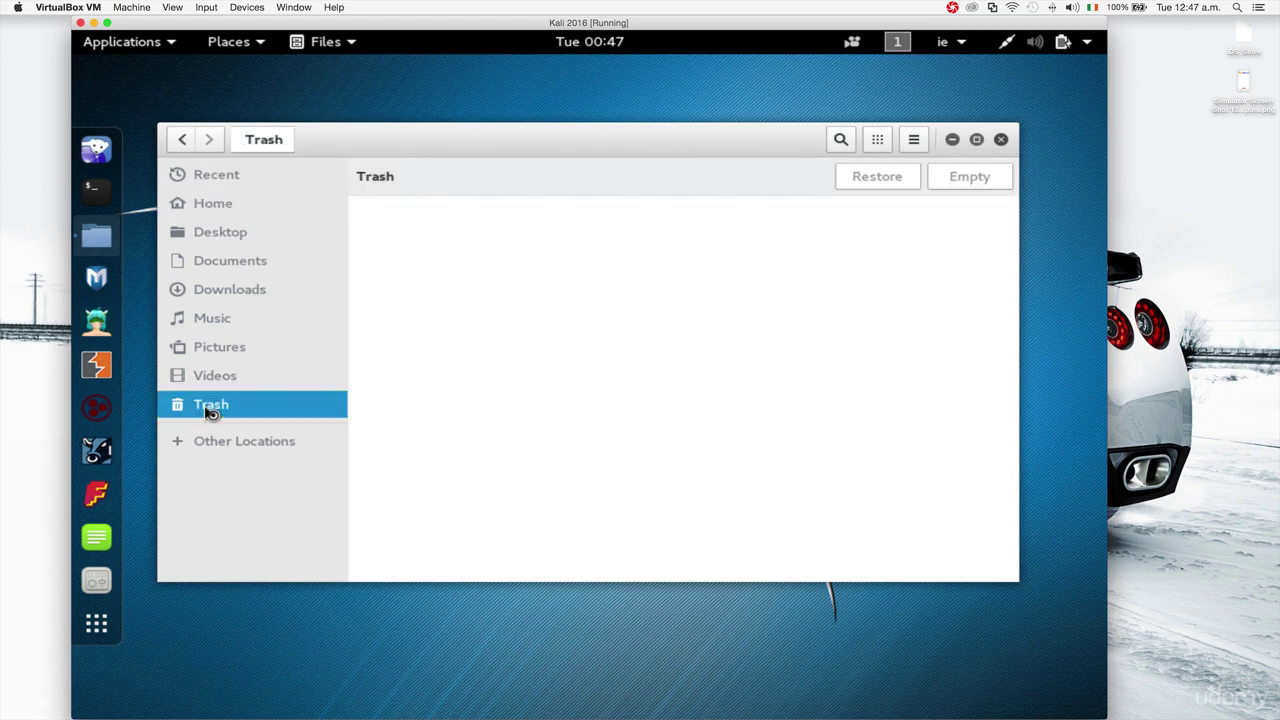
{"action": "left_click", "coordinate": [184, 142]}
{"action": "left_click", "coordinate": [209, 142]}
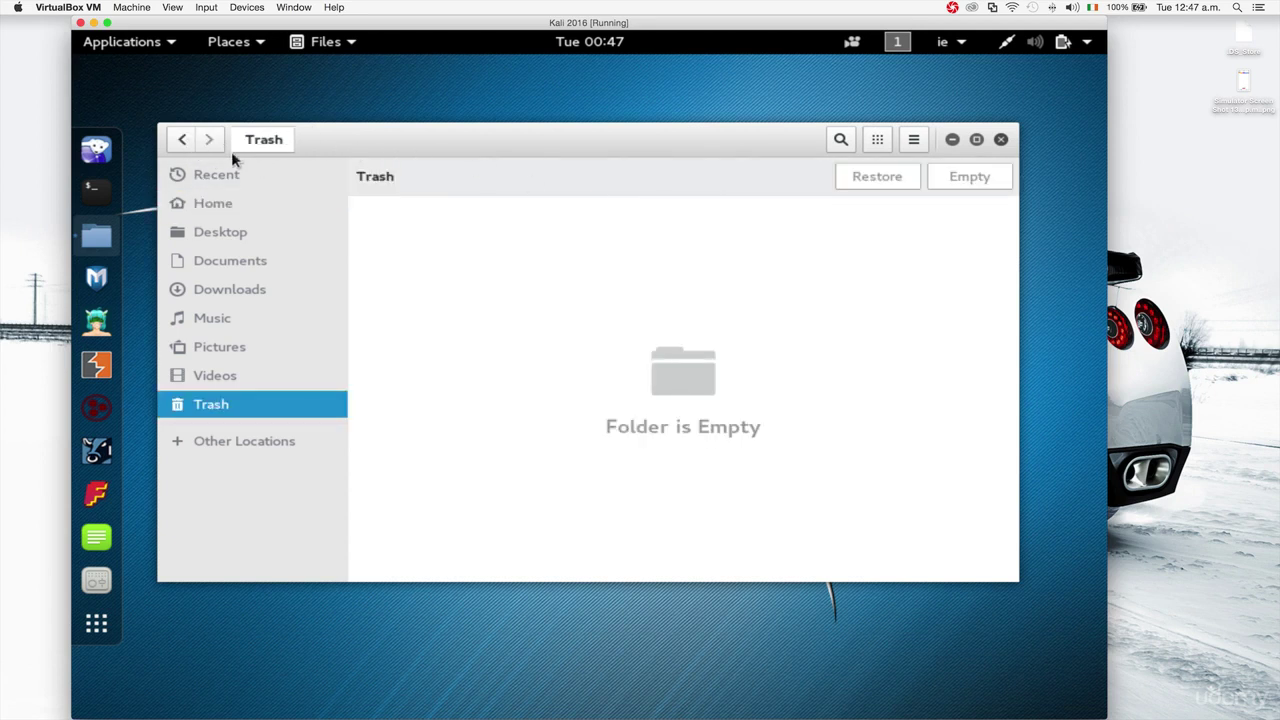
{"action": "left_click", "coordinate": [182, 142]}
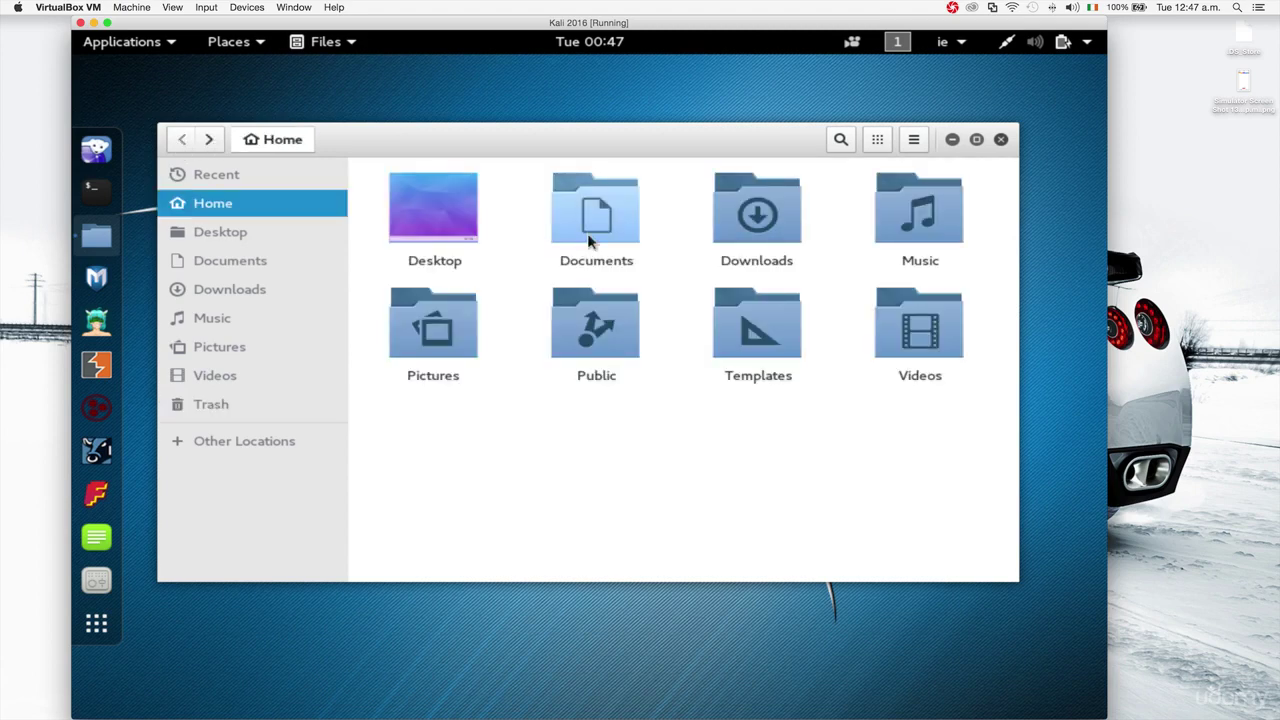
{"action": "double_click", "coordinate": [590, 240]}
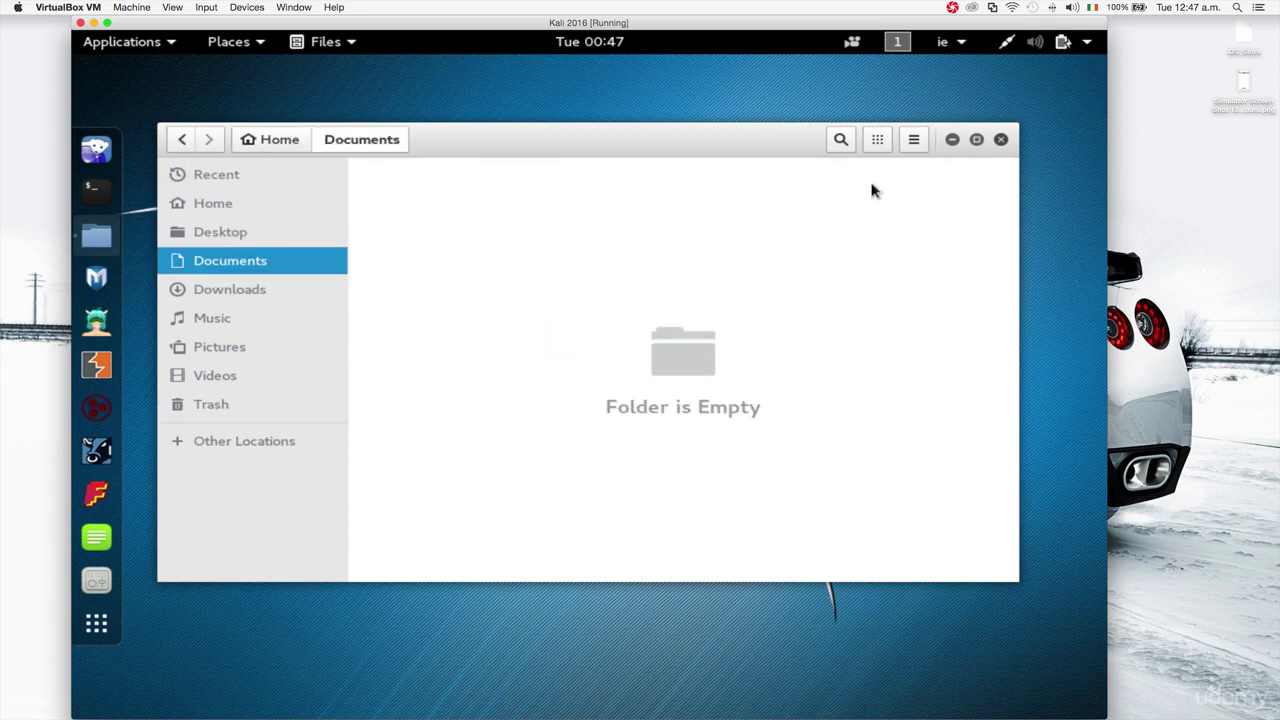
{"action": "left_click", "coordinate": [1001, 140]}
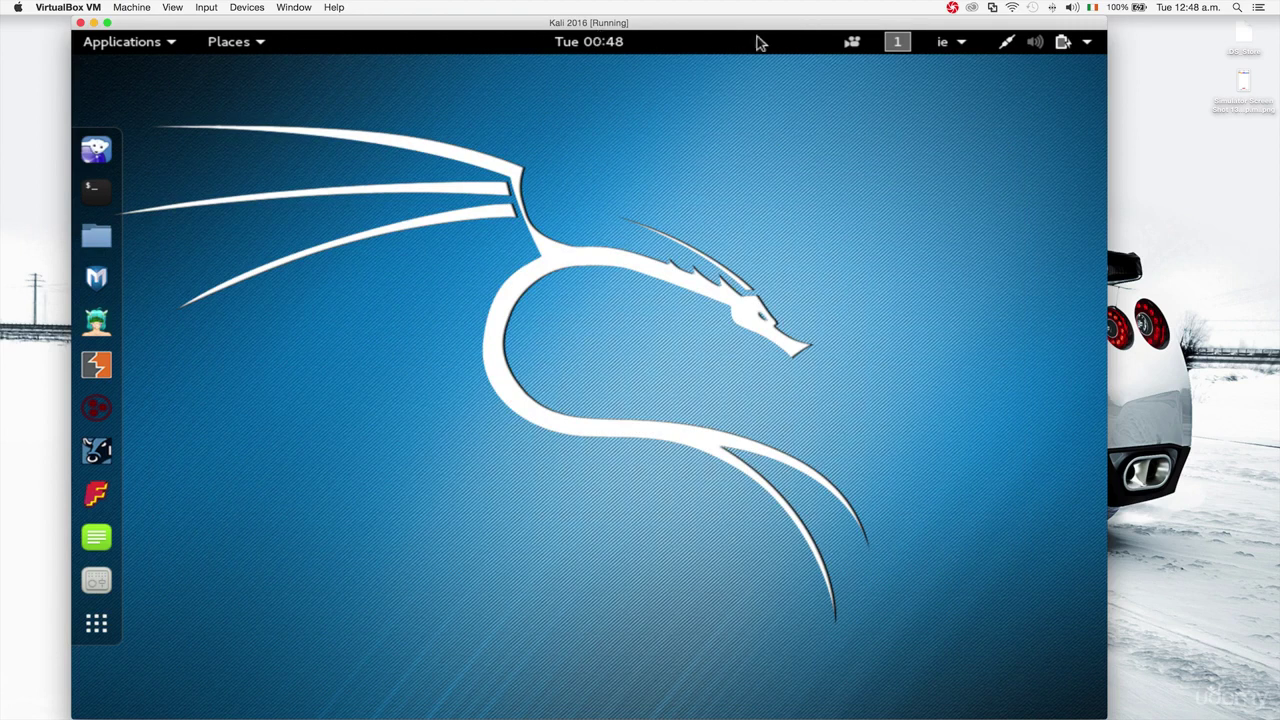
- Switch the Kali desktop to Workspace 2 and back to Workspace 1
{"action": "left_click", "coordinate": [900, 47]}
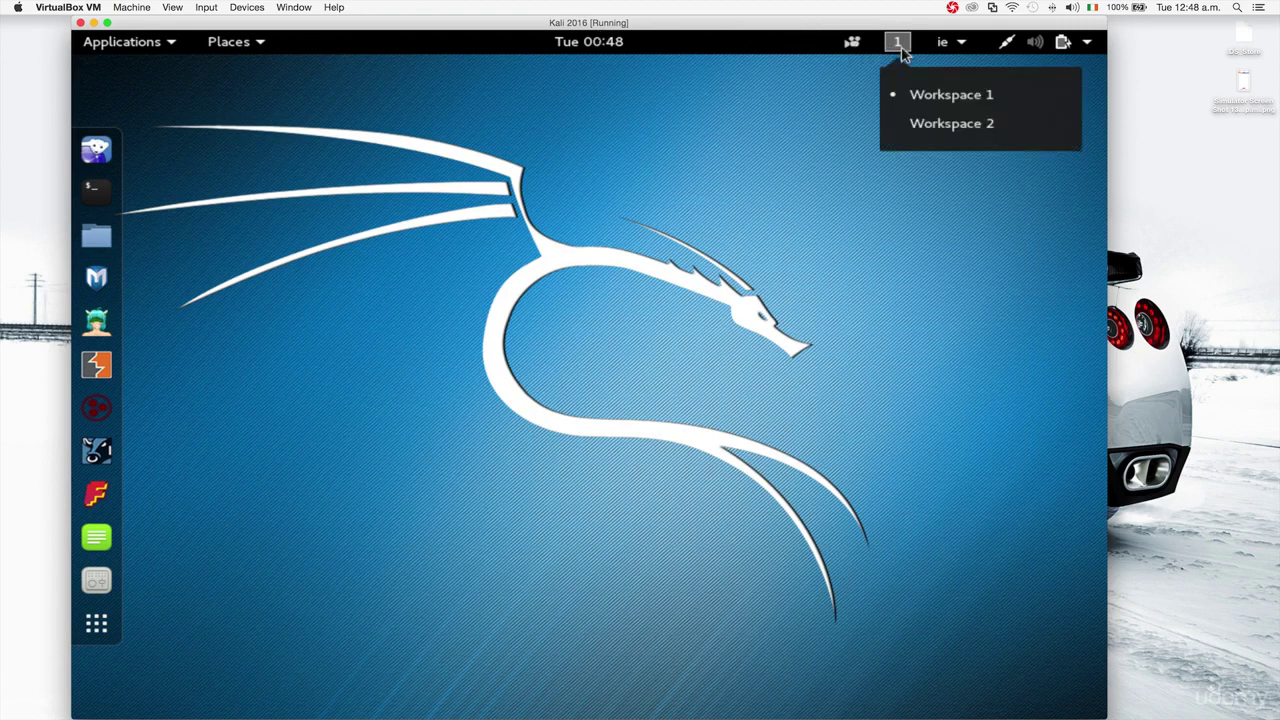
{"action": "left_click", "coordinate": [917, 124]}
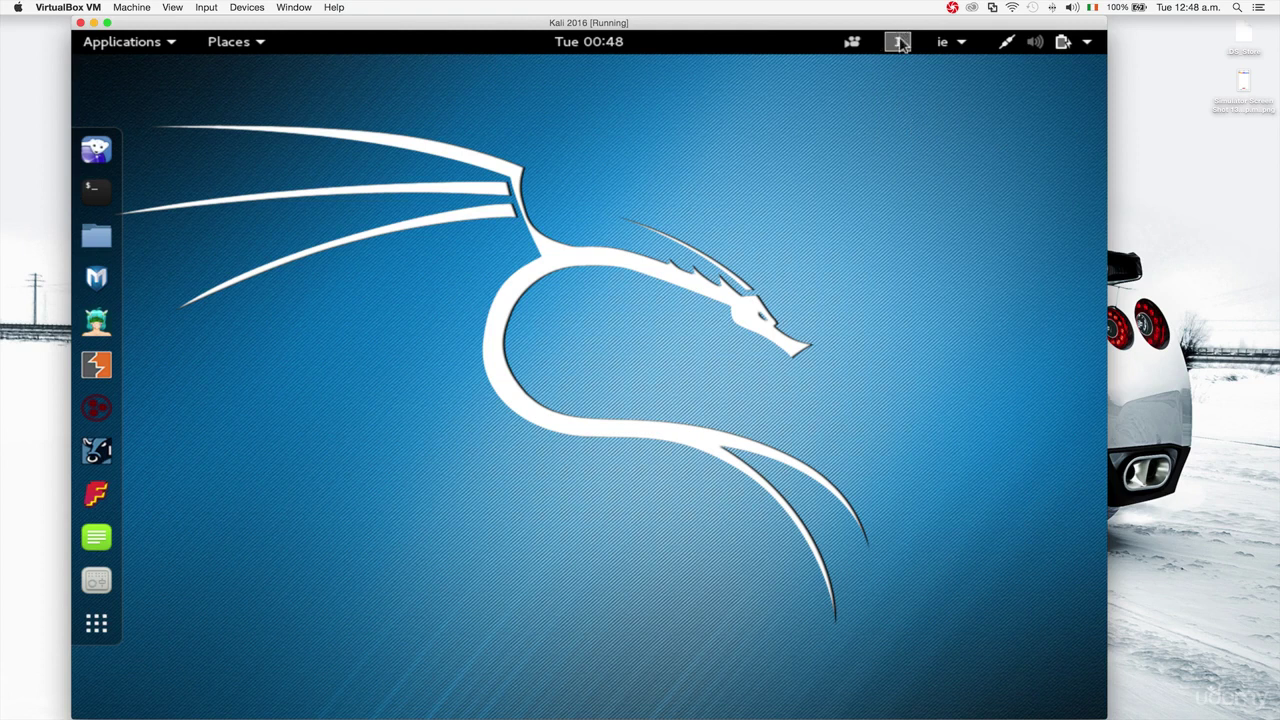
{"action": "left_click", "coordinate": [904, 44]}
{"action": "left_click", "coordinate": [917, 95]}
{"action": "left_click", "coordinate": [897, 50]}
{"action": "left_click", "coordinate": [897, 50]}
- Open the Home folder on Workspace 1 and switch to Workspace 2
{"action": "left_click", "coordinate": [230, 43]}
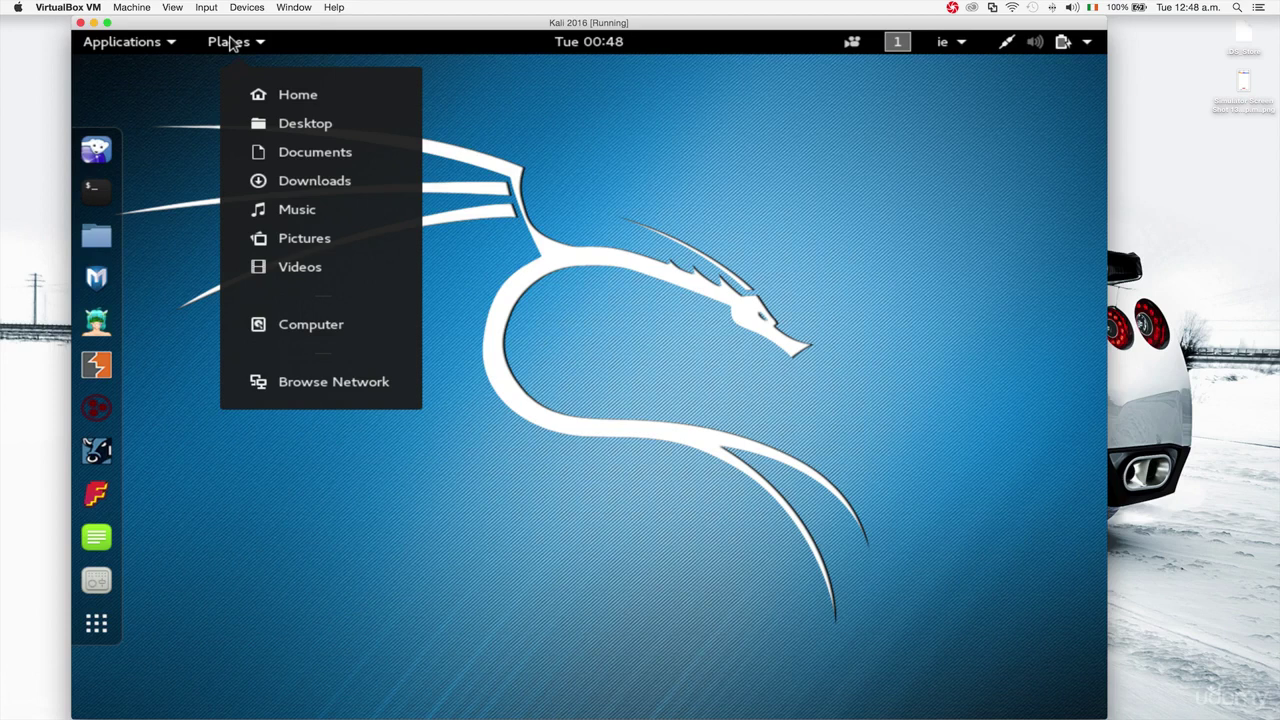
{"action": "left_click", "coordinate": [290, 96]}
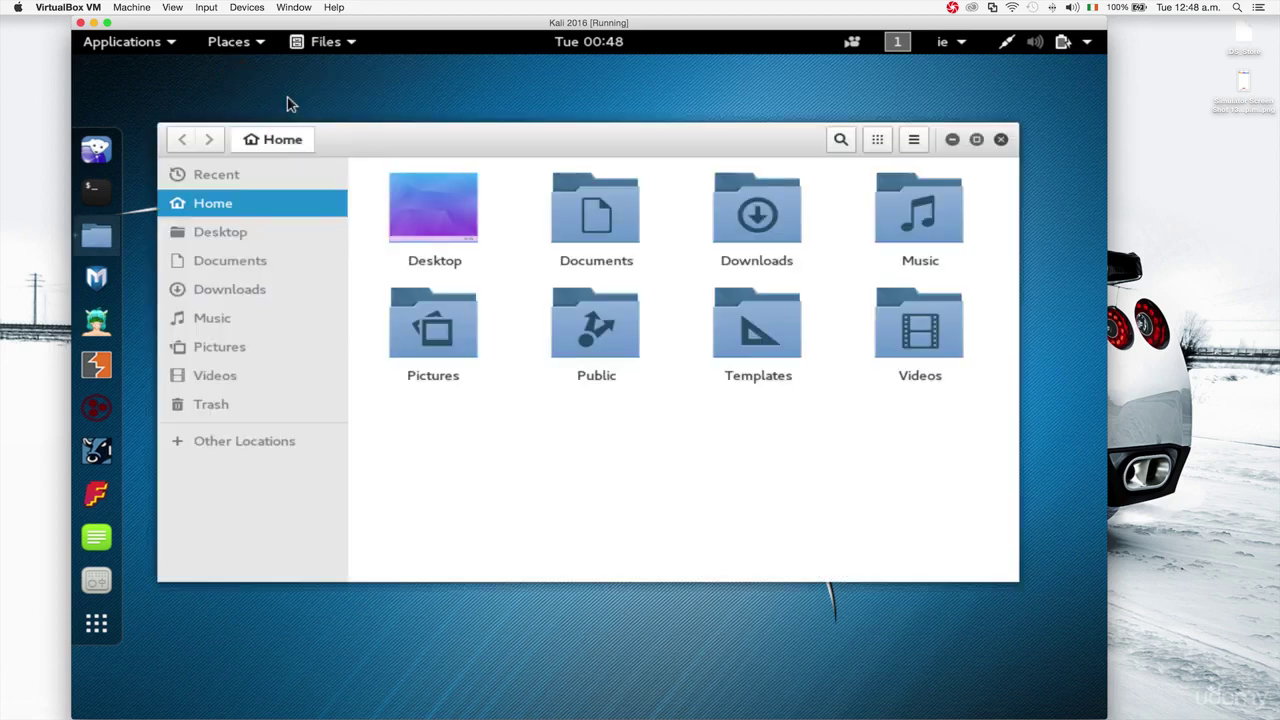
{"action": "left_click", "coordinate": [898, 42]}
{"action": "left_click", "coordinate": [915, 125]}
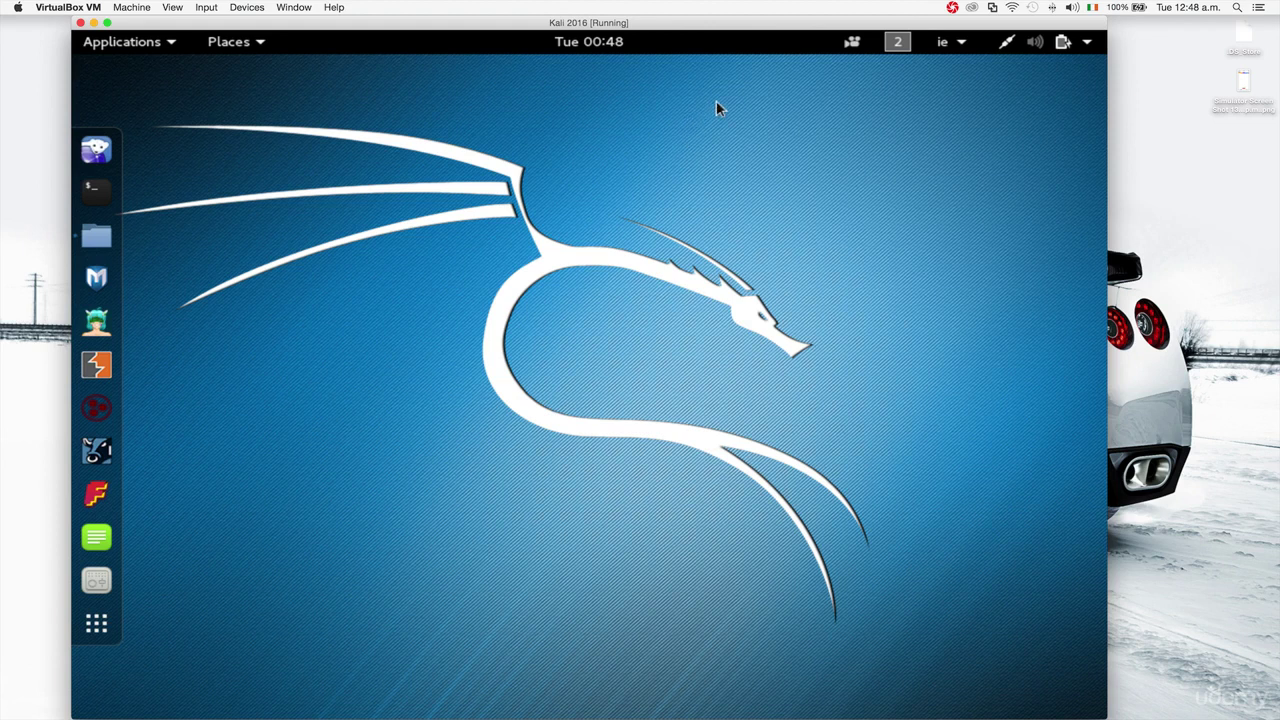
- Return to Workspace 1 and close the Home folder window
{"action": "left_click", "coordinate": [897, 46]}
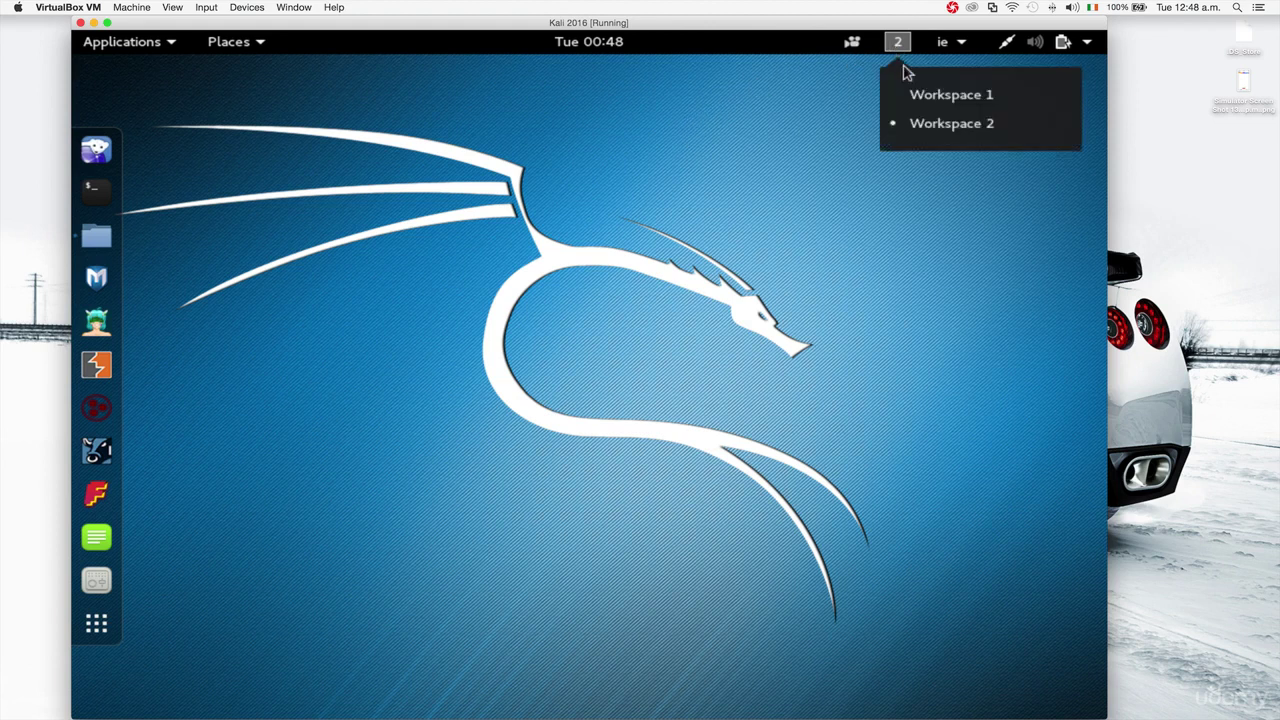
{"action": "left_click", "coordinate": [917, 97]}
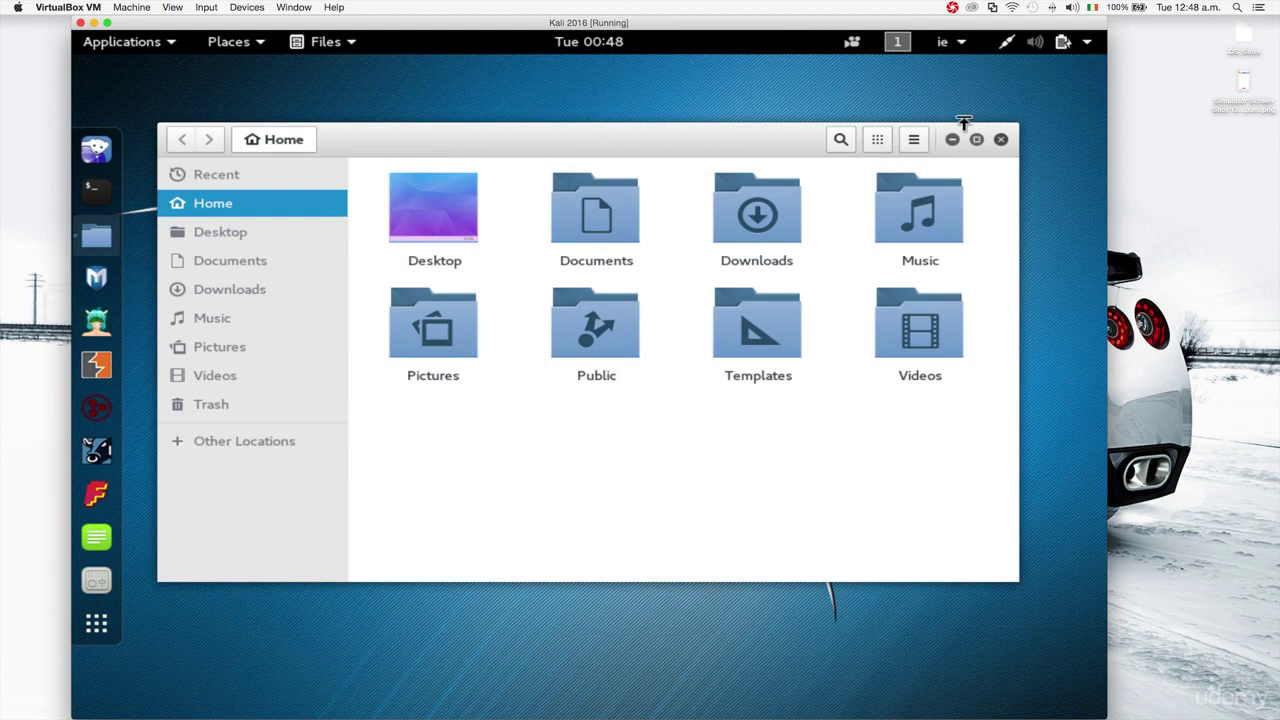
{"action": "left_click", "coordinate": [1000, 140]}
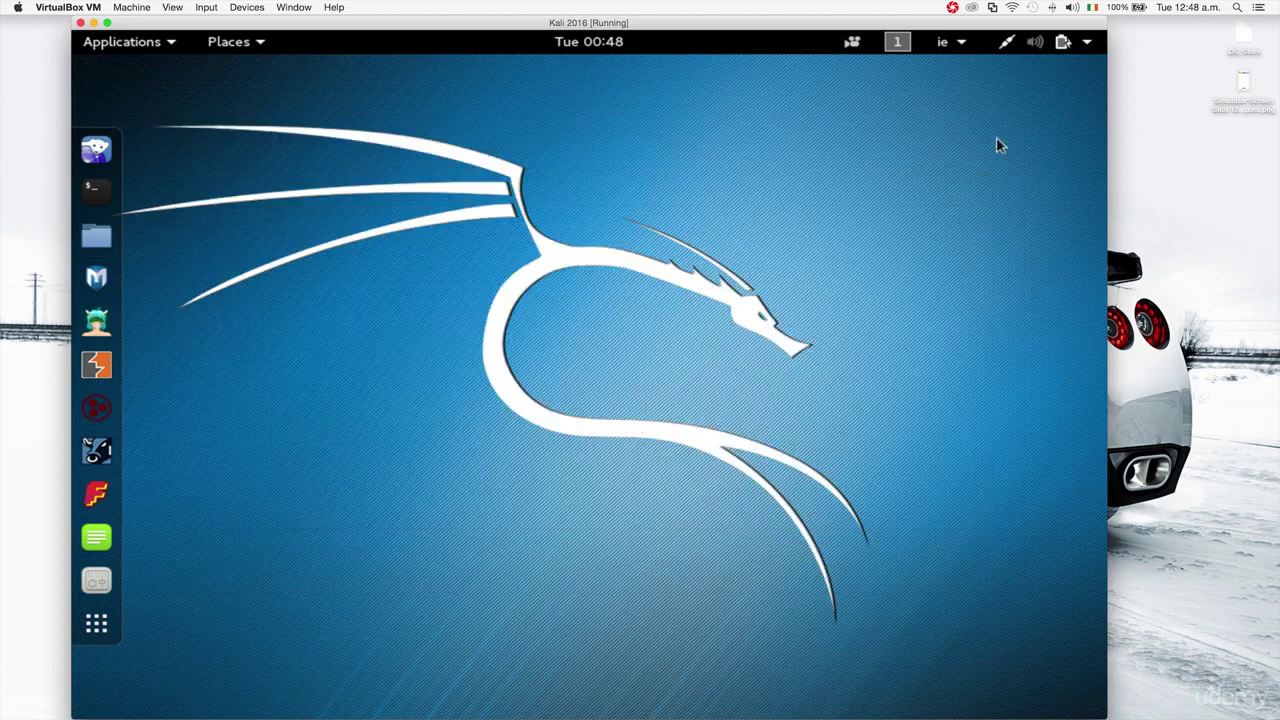
- View the available keyboard layouts and the system settings for volume, wired network, Wi-Fi and power
{"action": "left_click", "coordinate": [960, 45]}
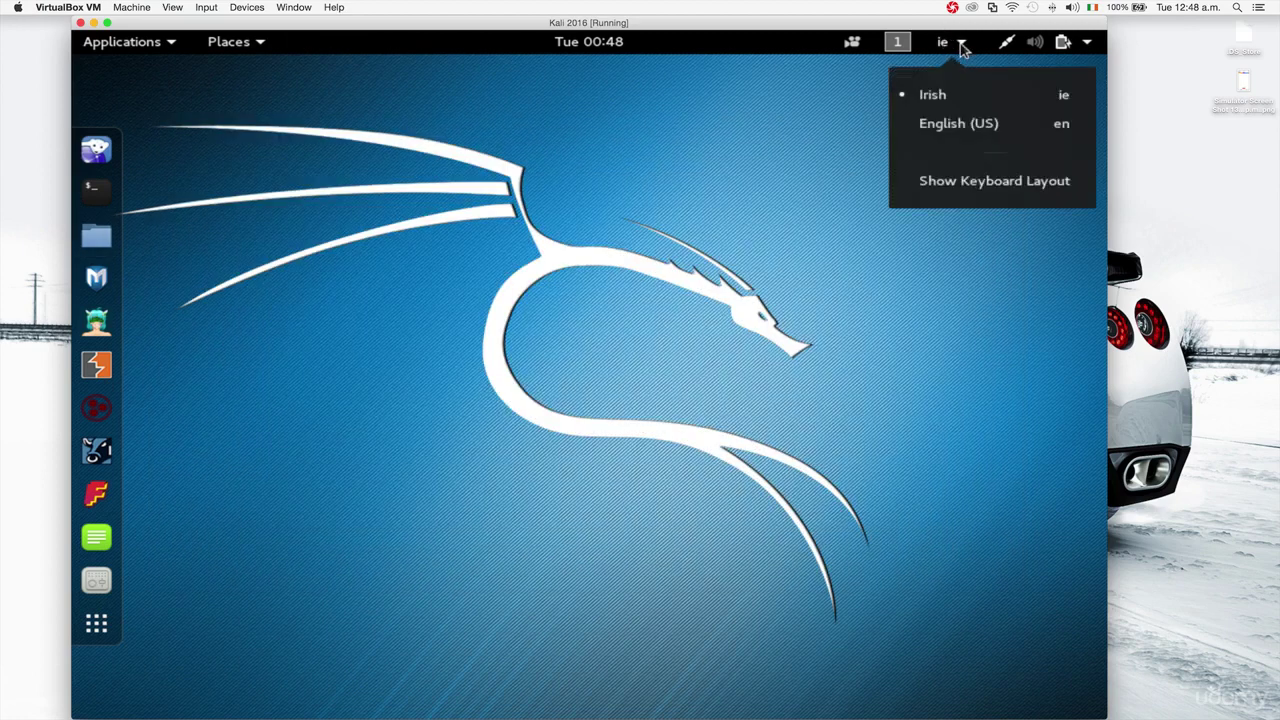
{"action": "left_click", "coordinate": [961, 46]}
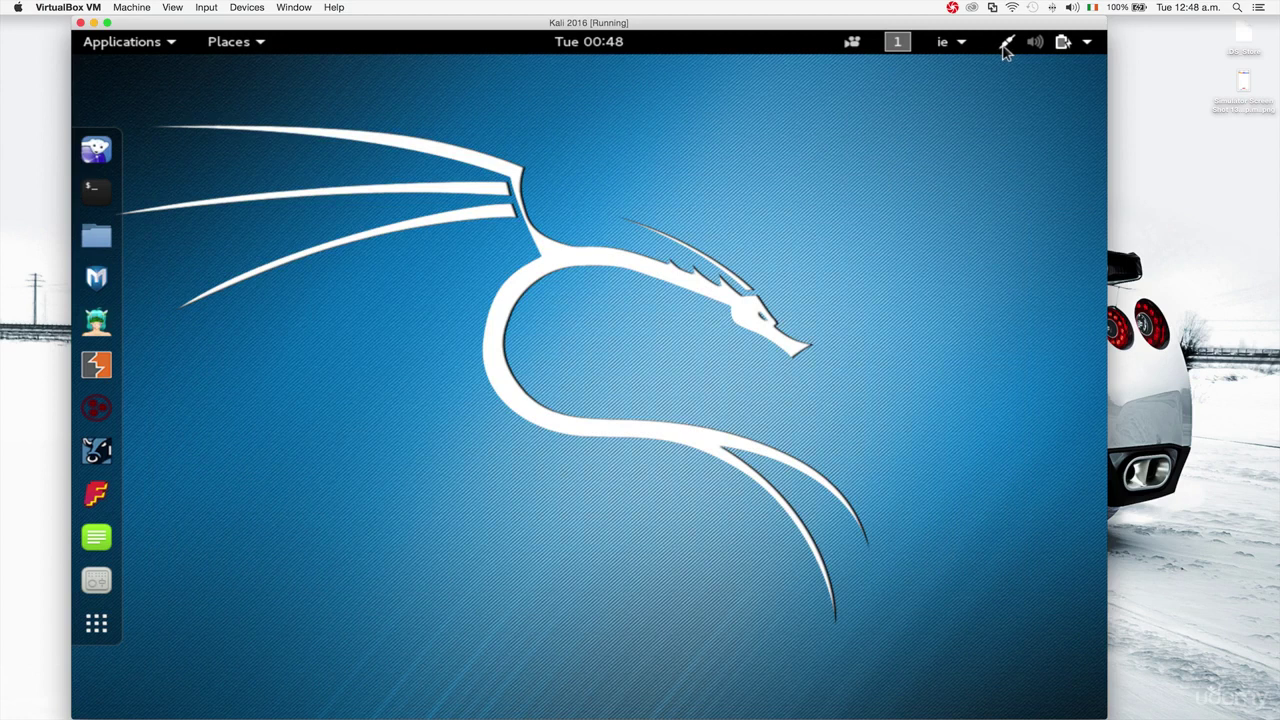
{"action": "left_click", "coordinate": [1006, 44]}
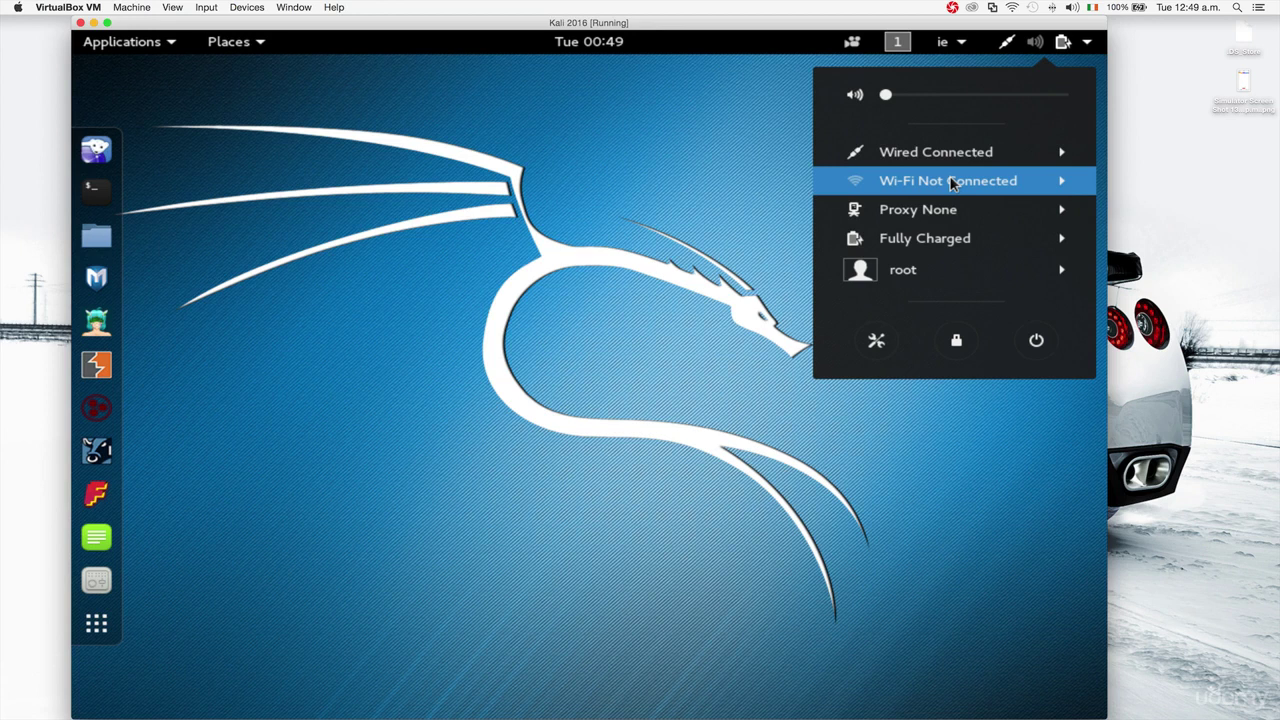
{"action": "left_click", "coordinate": [622, 279]}
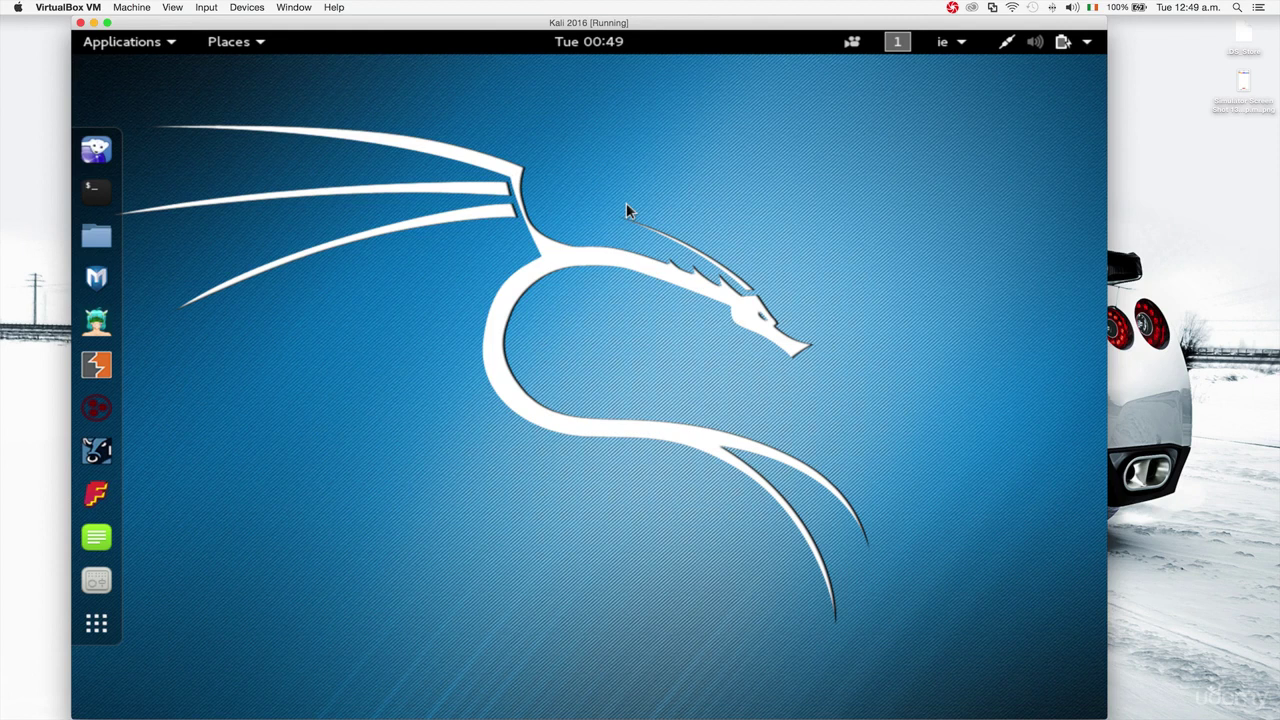
- Switch to the neighbouring host desktop and return to the Kali virtual machine
{"action": "key", "text": "ctrl+Right"}
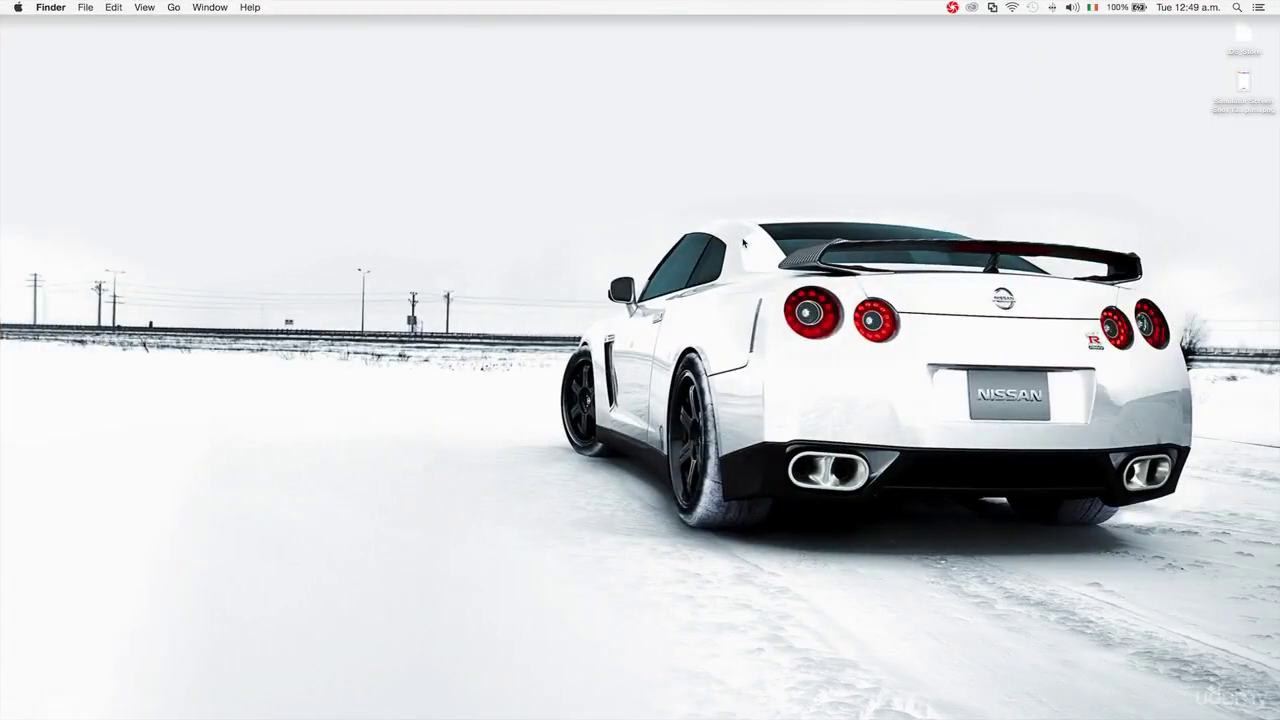
{"action": "key", "text": "ctrl+Left"}
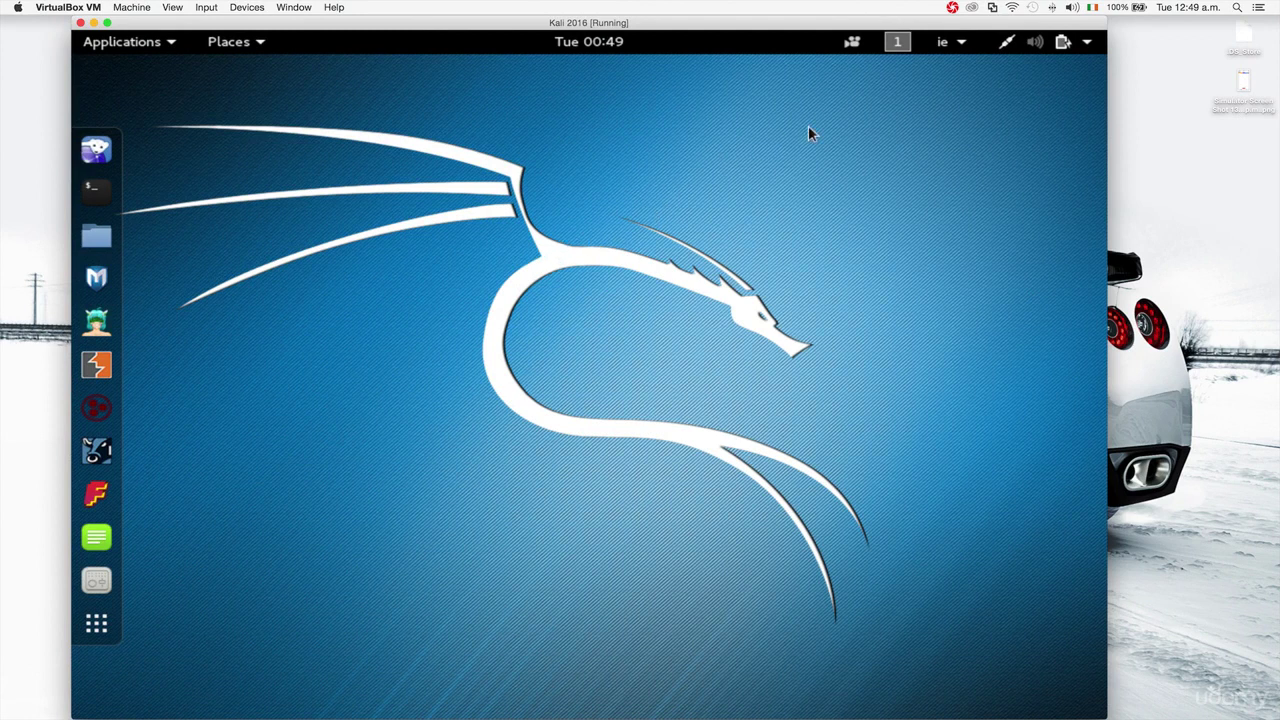
- Examine the personal, hardware and system categories in All Settings and close the window
{"action": "left_click", "coordinate": [1035, 45]}
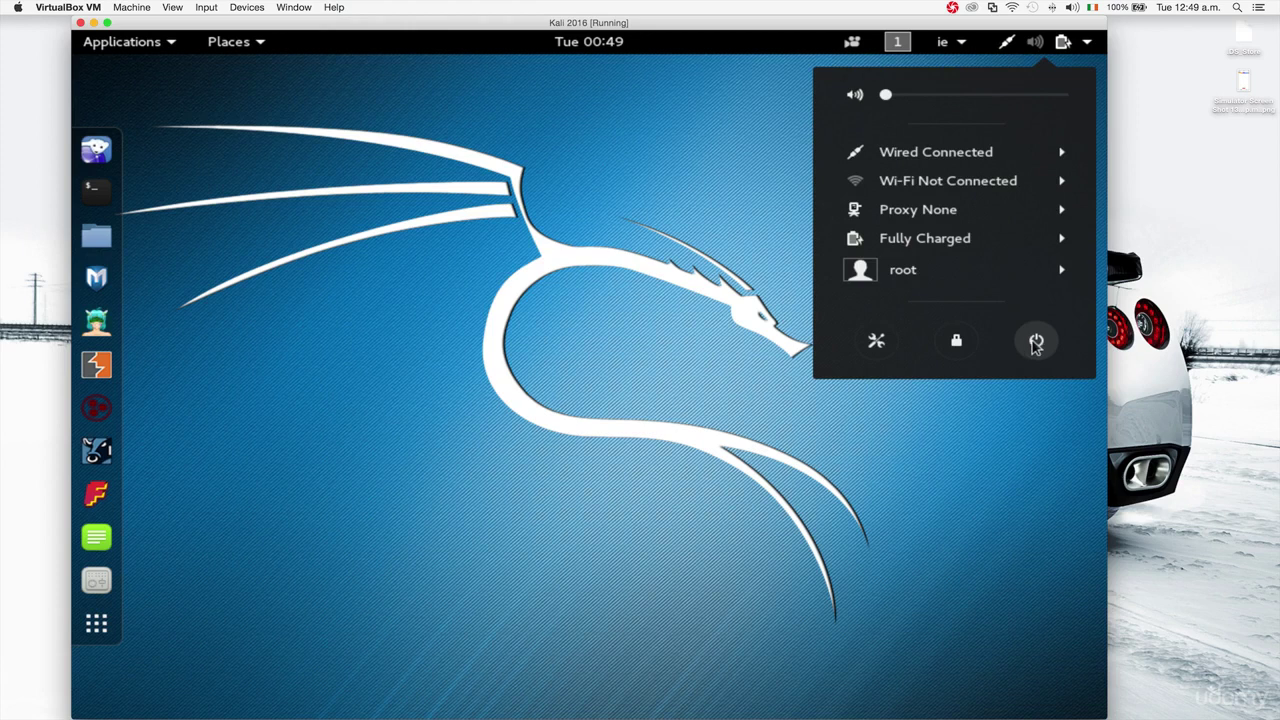
{"action": "left_click", "coordinate": [875, 342]}
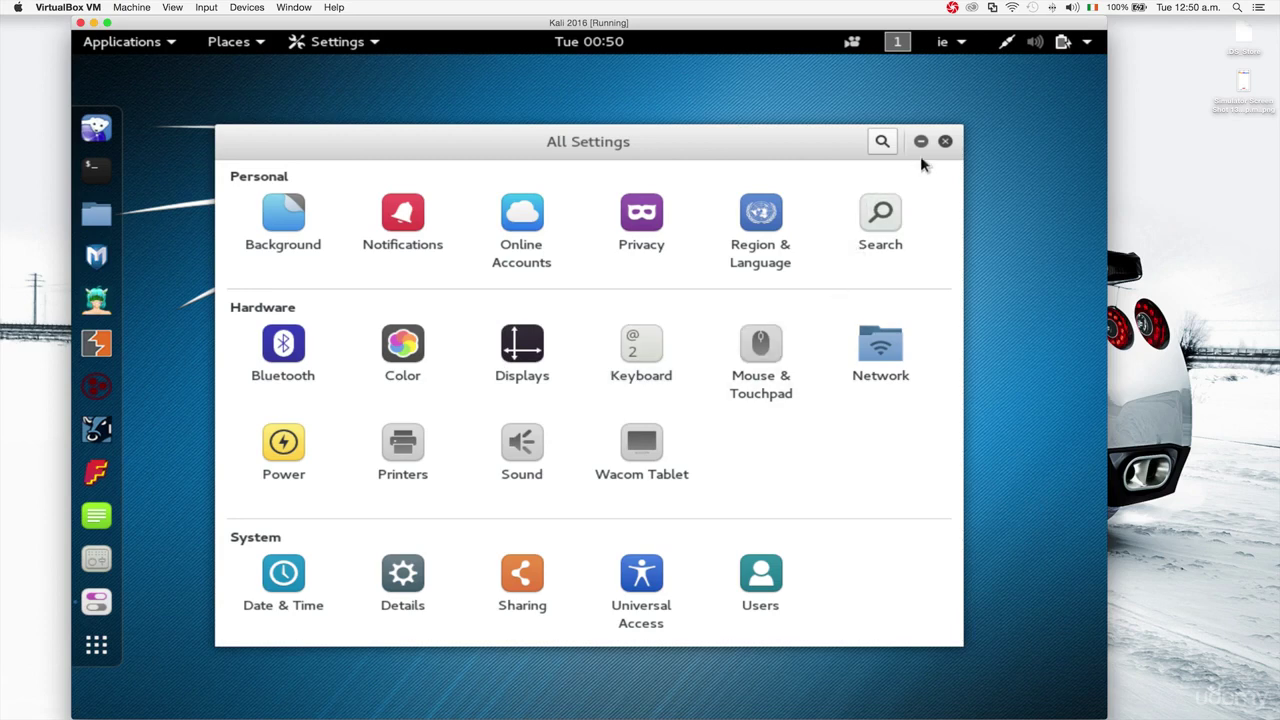
{"action": "left_click", "coordinate": [945, 141]}
{"action": "left_click", "coordinate": [1090, 46]}
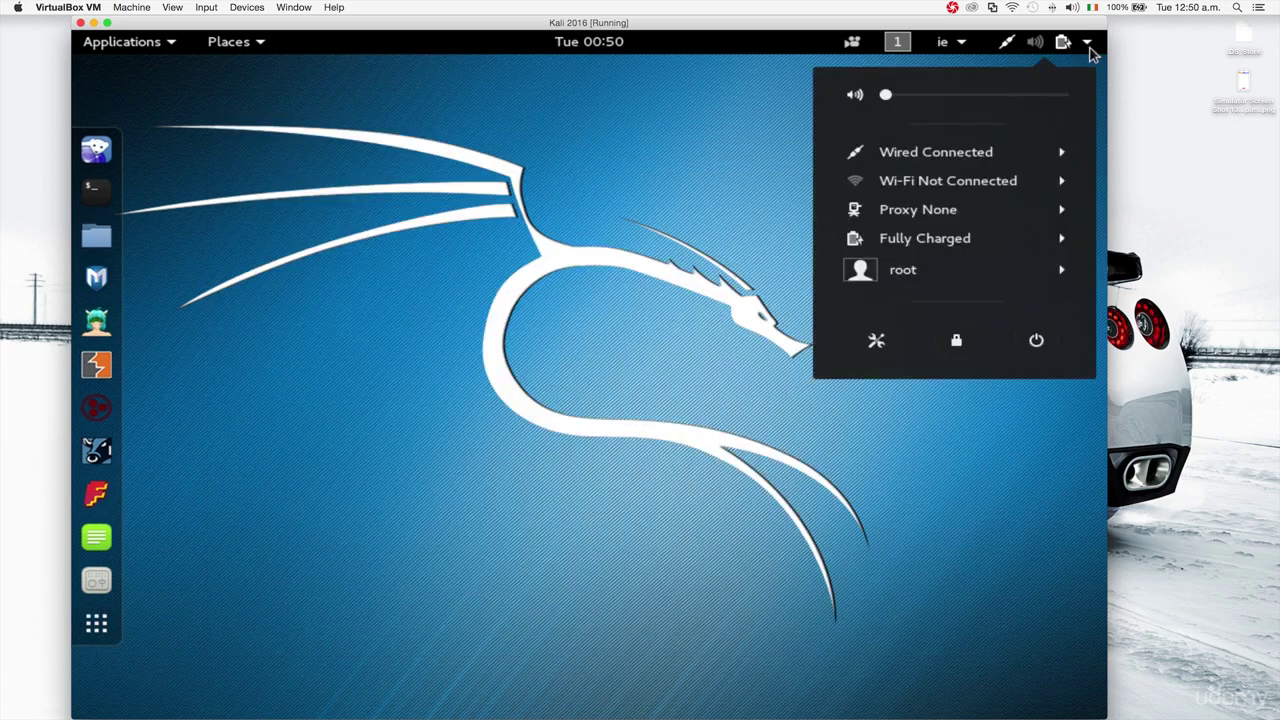
{"action": "left_click", "coordinate": [663, 327]}
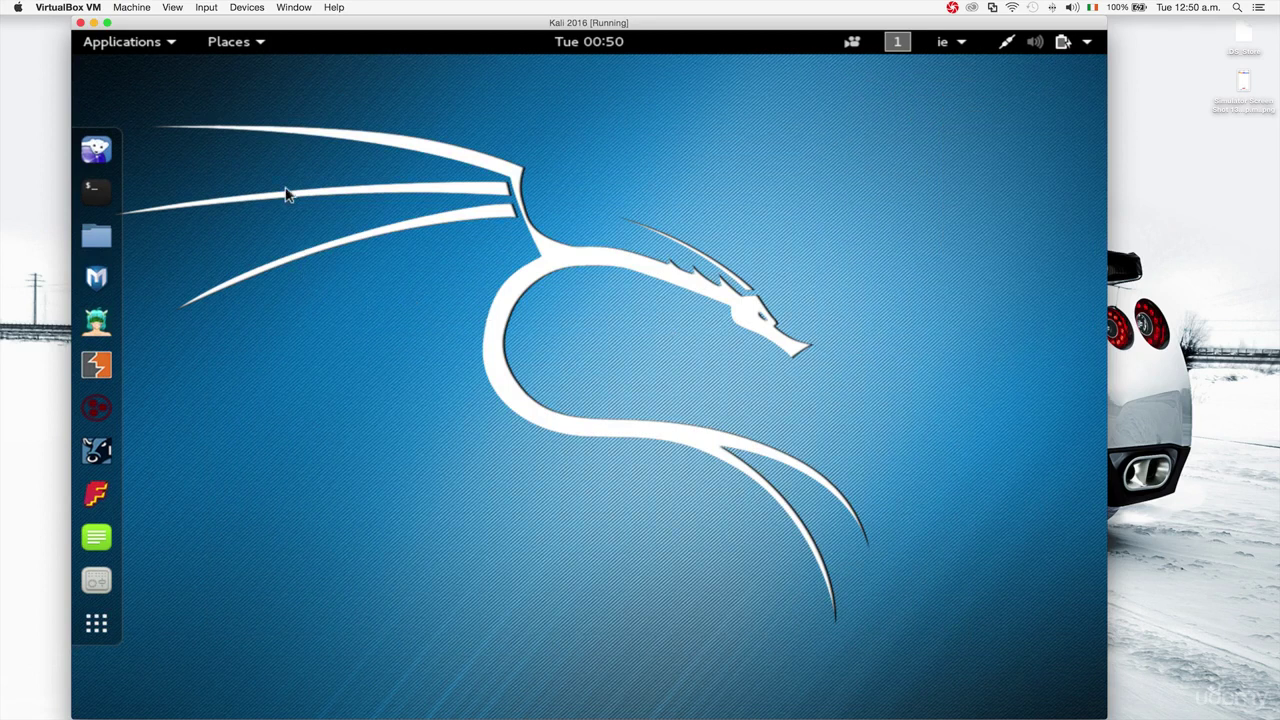
{"action": "left_click", "coordinate": [146, 50]}
{"action": "left_click", "coordinate": [214, 44]}
{"action": "left_click", "coordinate": [1008, 50]}
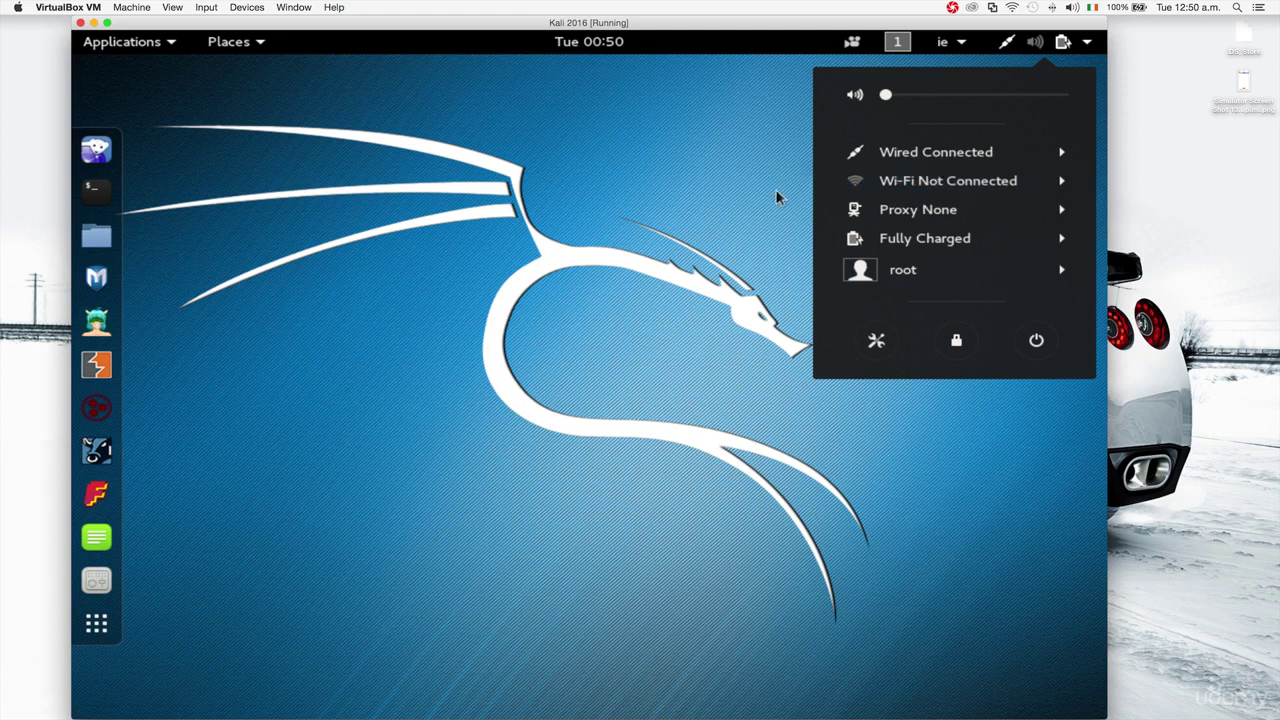
{"action": "left_click", "coordinate": [722, 196]}
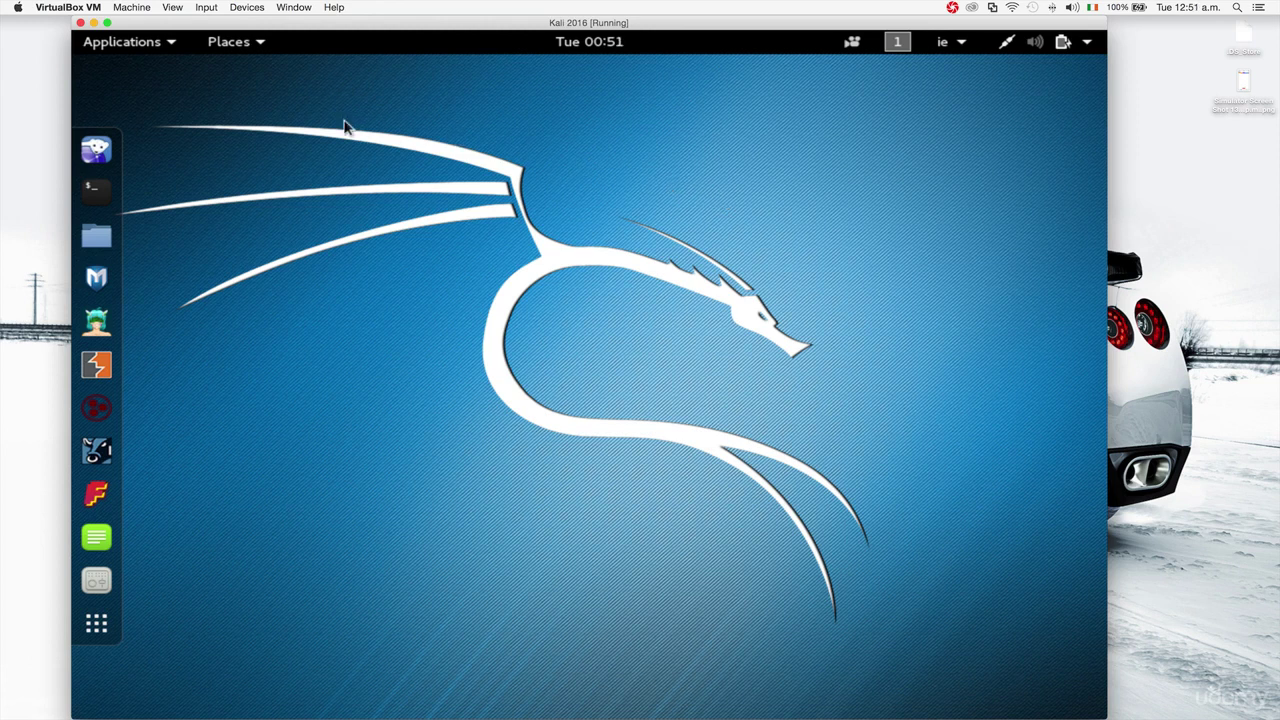
- Attach the ATHEROS UB91C [0108] USB device to the virtual machine
{"action": "left_click", "coordinate": [247, 8]}
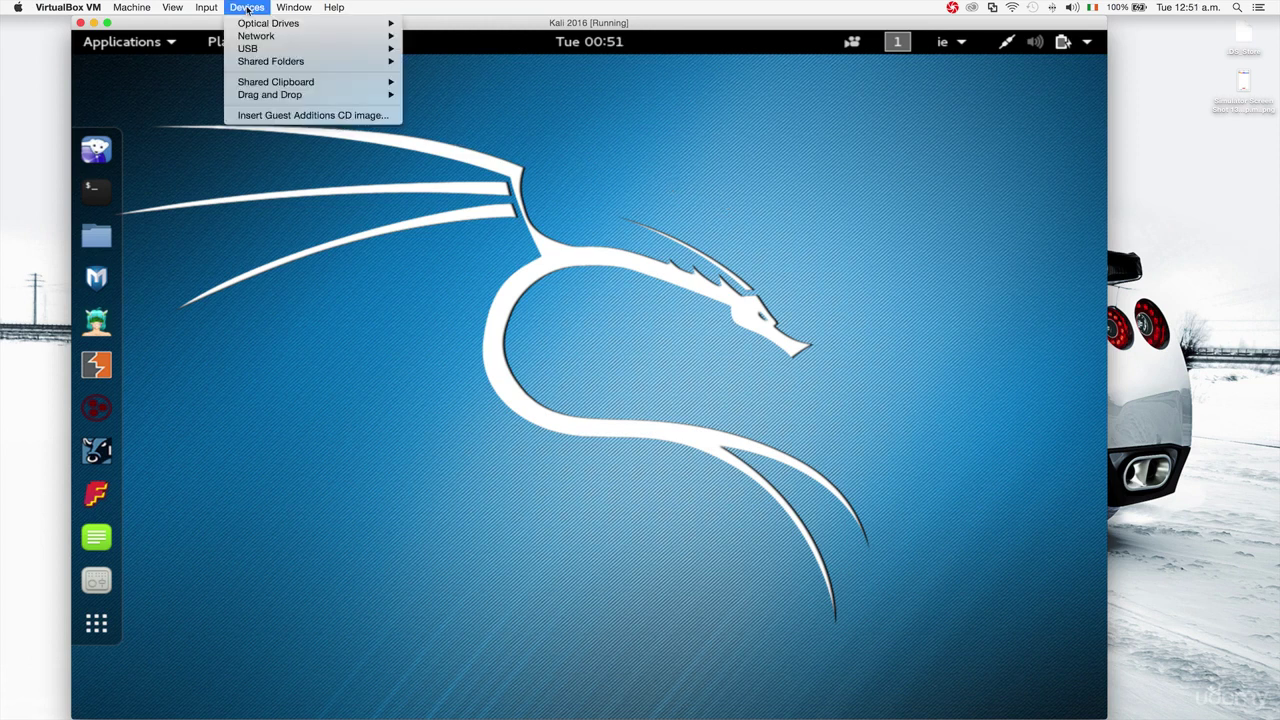
{"action": "mouse_move", "coordinate": [259, 50]}
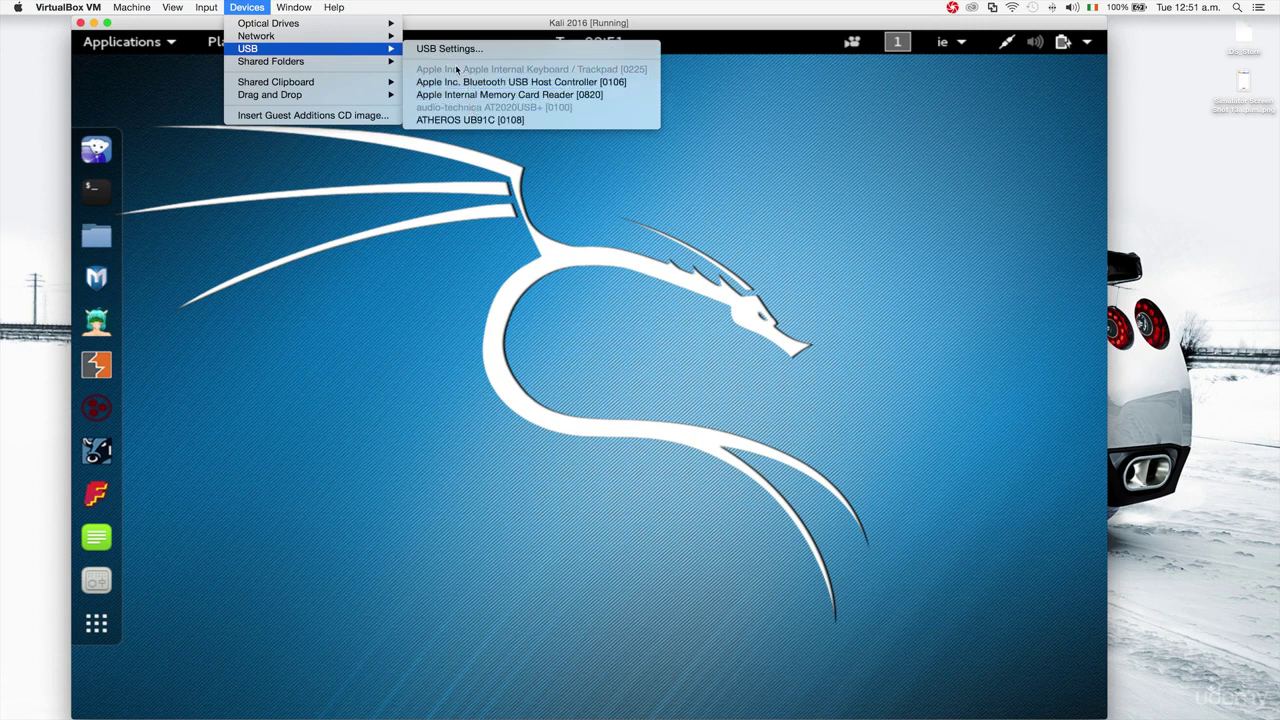
{"action": "left_click", "coordinate": [453, 121]}
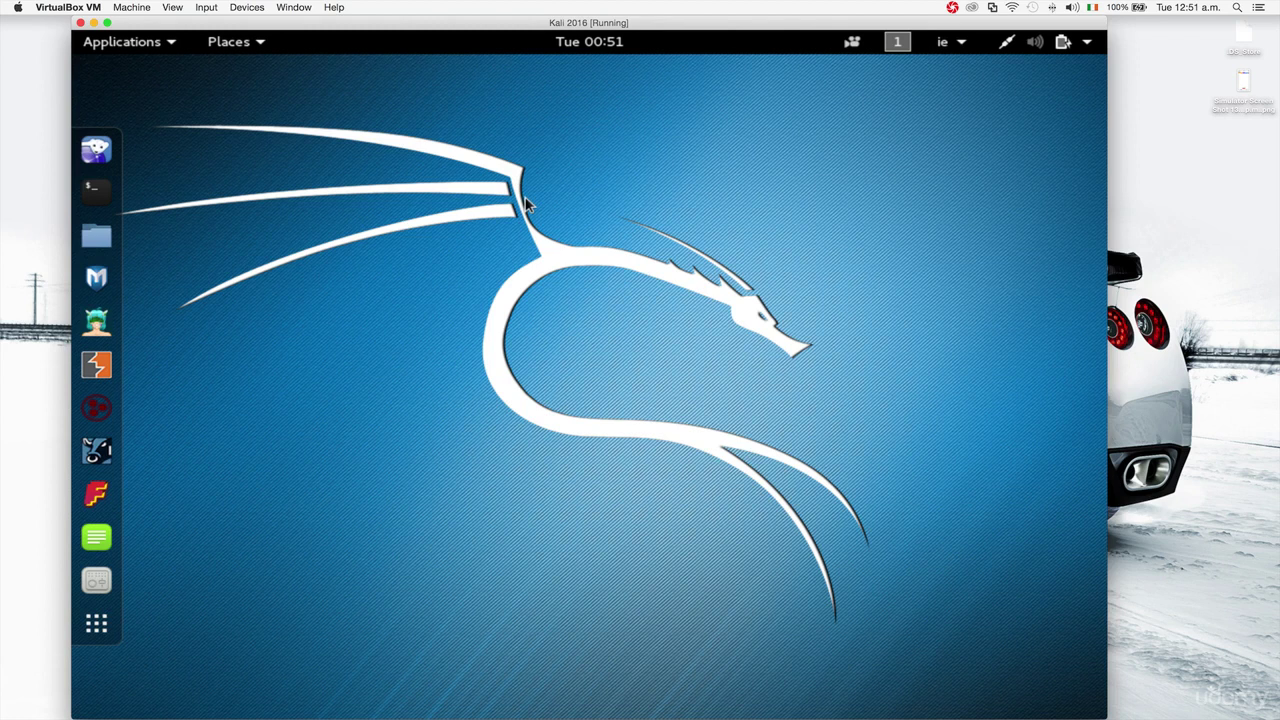
- Browse the Wi-Fi networks available to the virtual machine and try to connect to UPC0460916
{"action": "left_click", "coordinate": [1007, 44]}
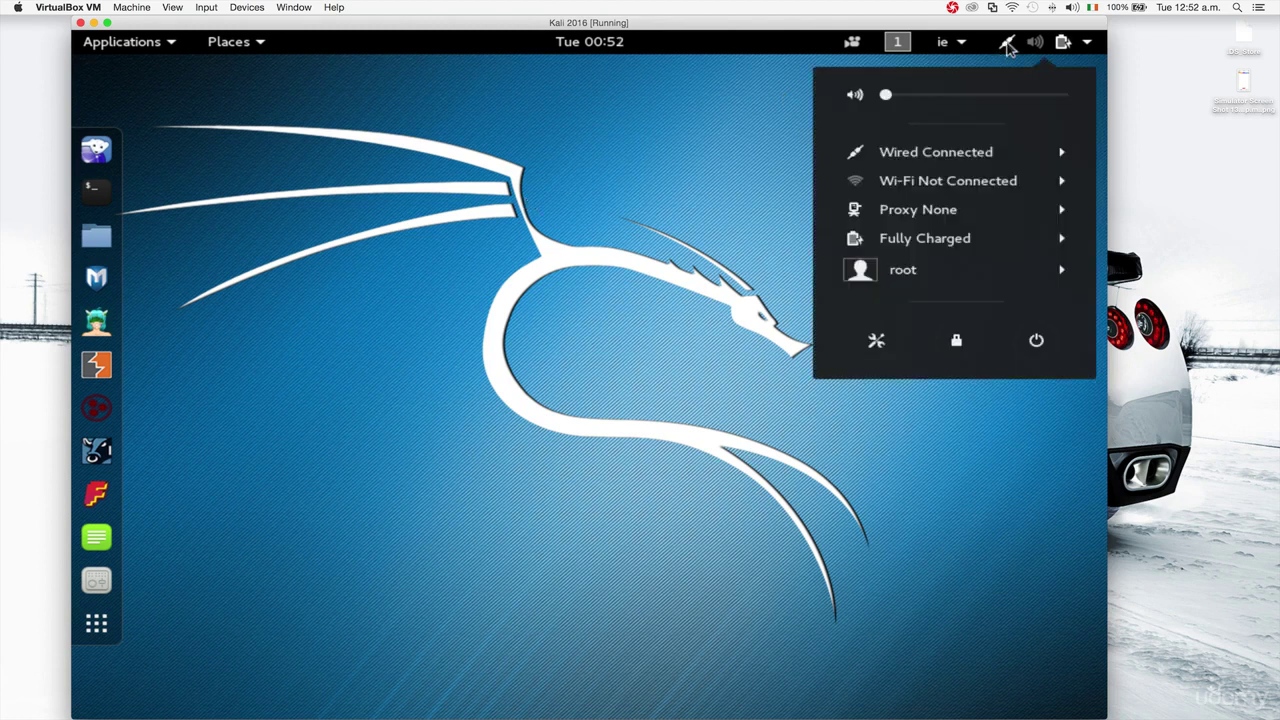
{"action": "left_click", "coordinate": [946, 181]}
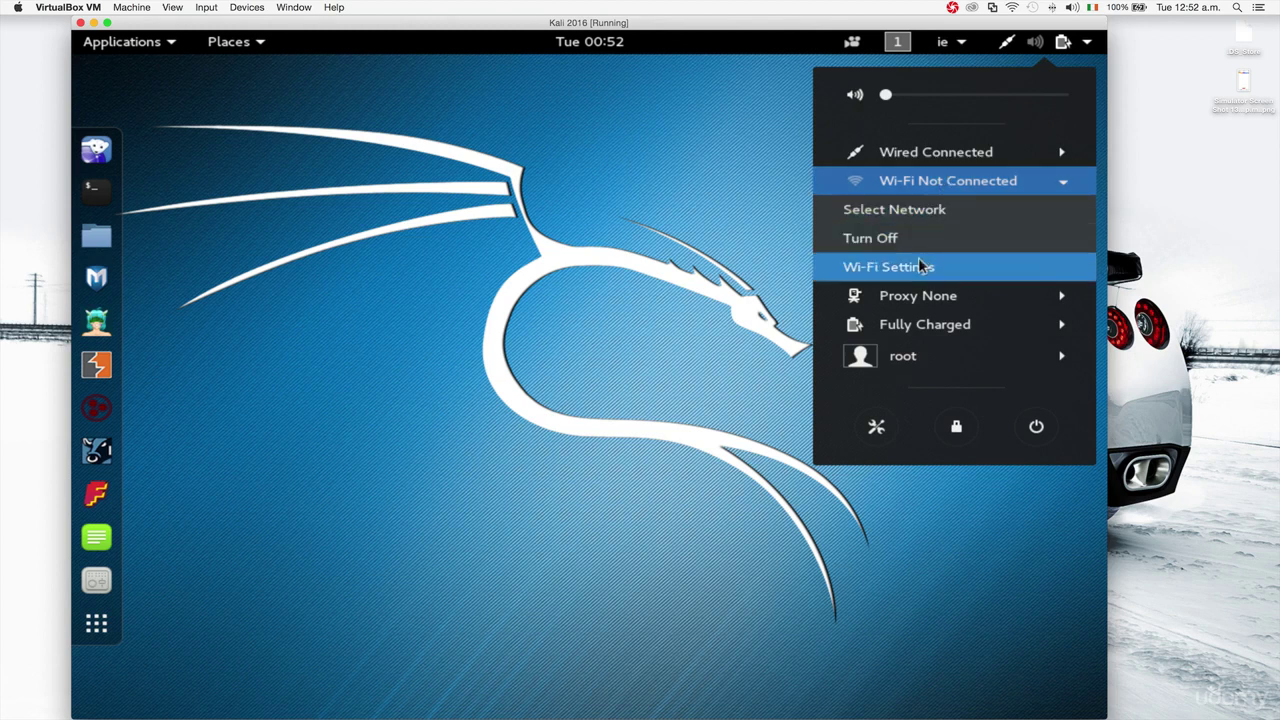
{"action": "left_click", "coordinate": [894, 210]}
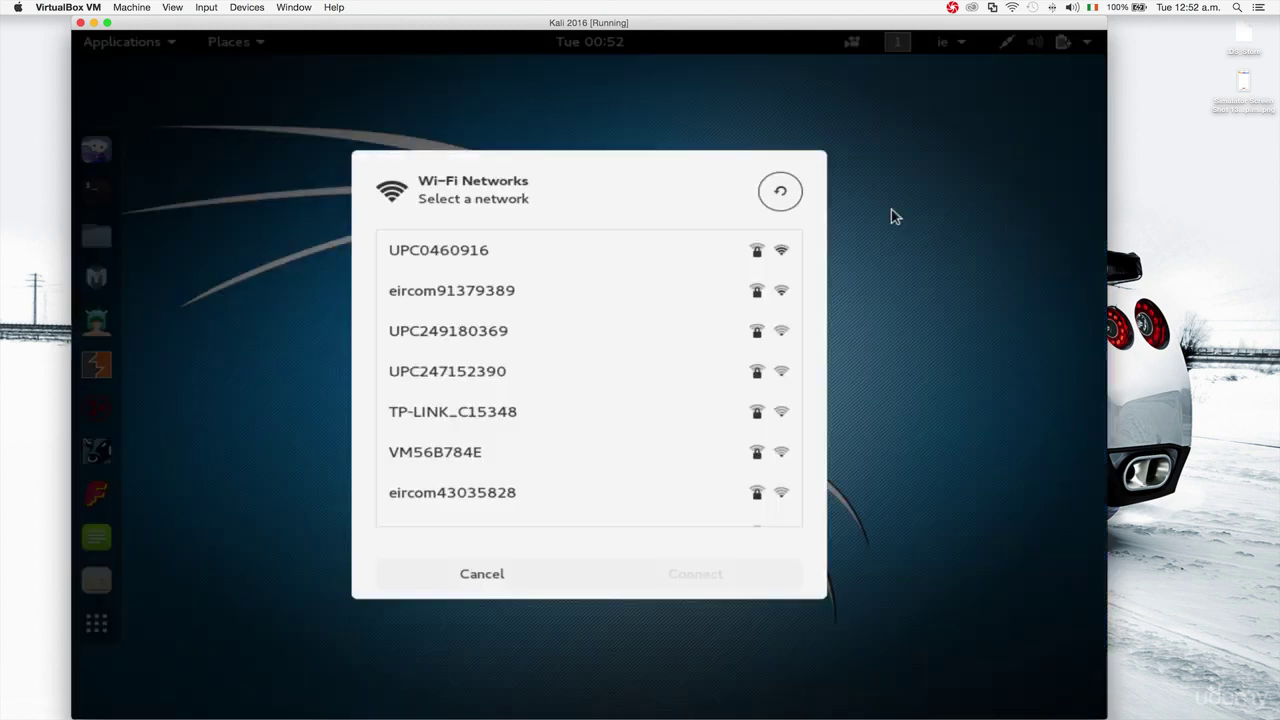
{"action": "scroll", "coordinate": [612, 342], "scroll_direction": "down", "scroll_amount": 1}
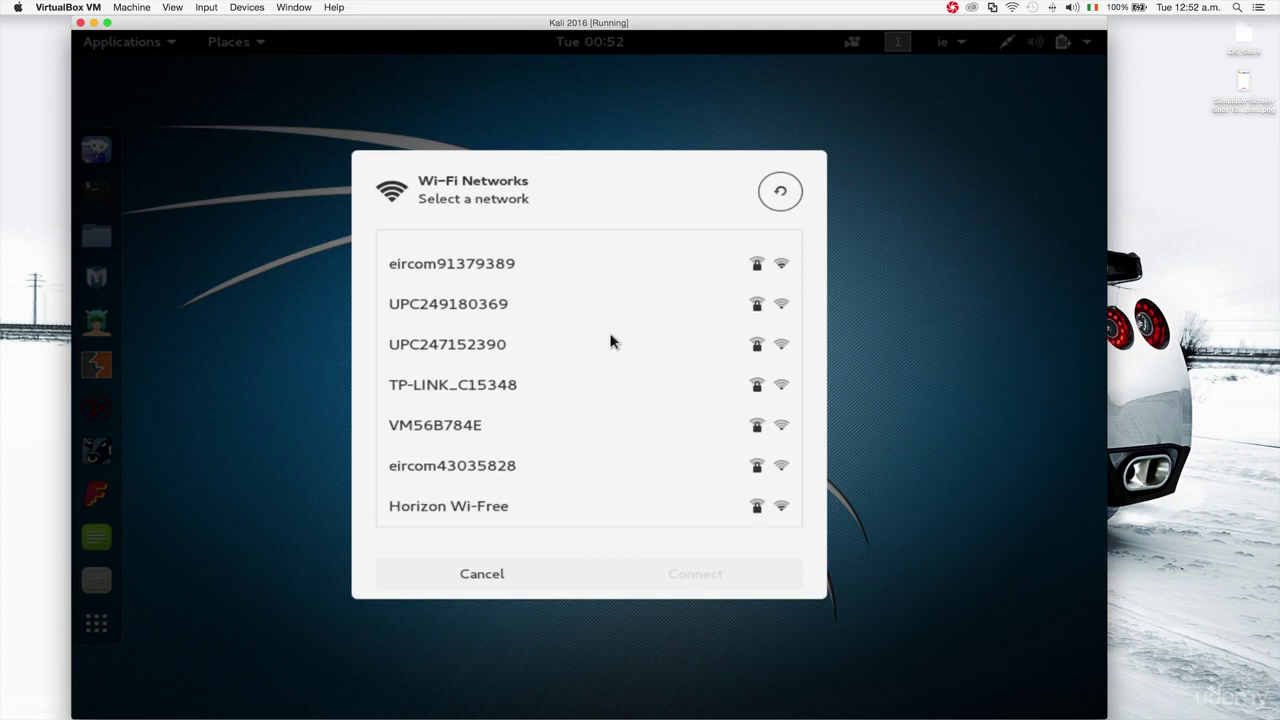
{"action": "scroll", "coordinate": [612, 342], "scroll_direction": "up", "scroll_amount": 1}
{"action": "scroll", "coordinate": [612, 342], "scroll_direction": "down", "scroll_amount": 1}
{"action": "scroll", "coordinate": [610, 340], "scroll_direction": "up", "scroll_amount": 1}
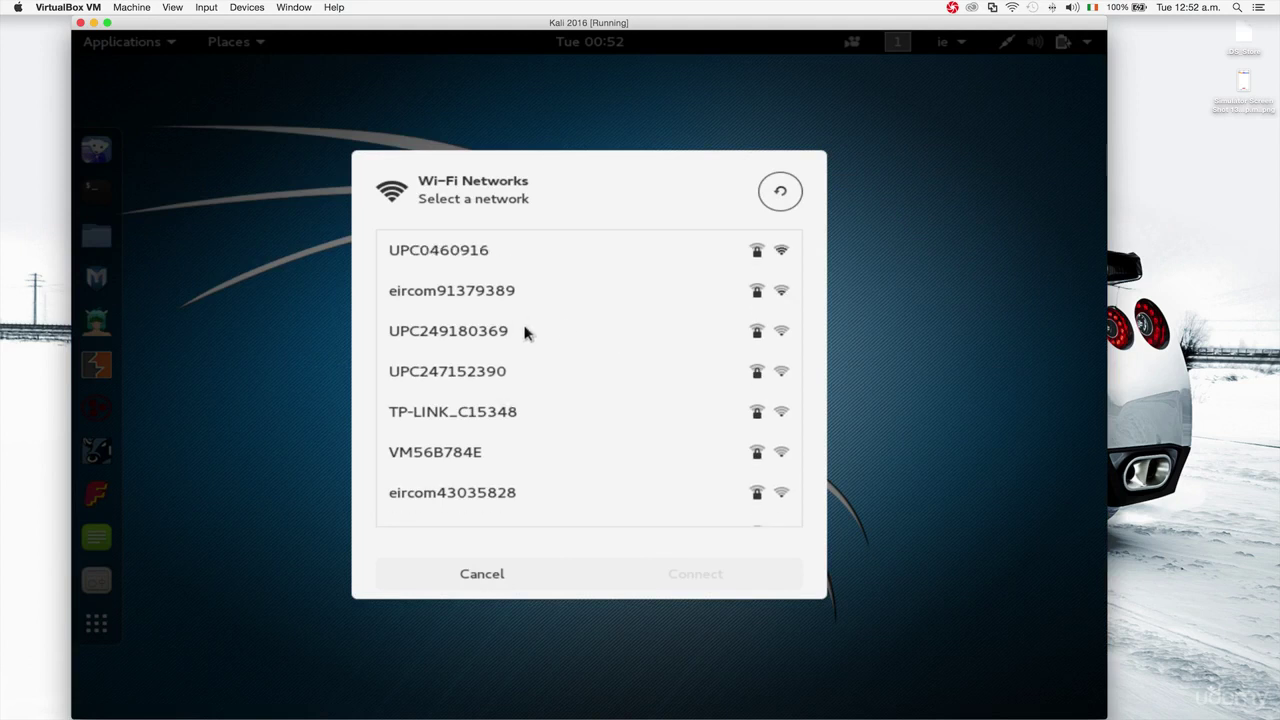
{"action": "left_click", "coordinate": [450, 257]}
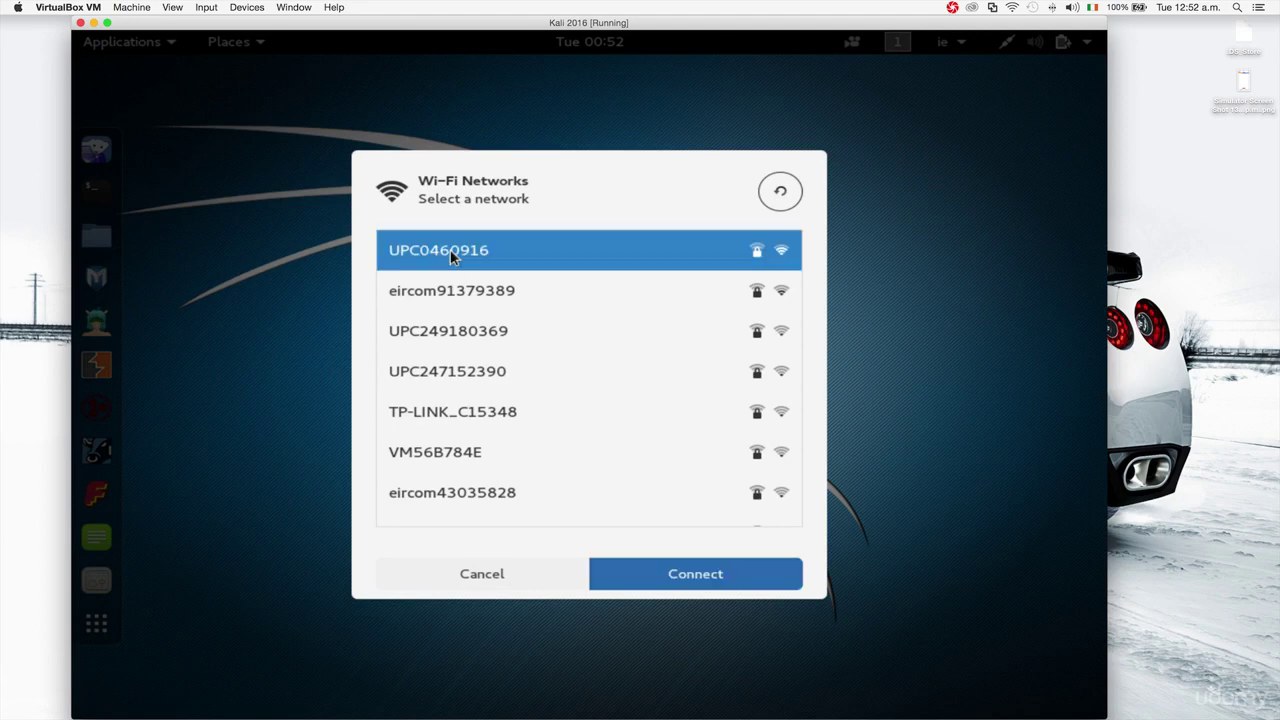
{"action": "left_click", "coordinate": [643, 578]}
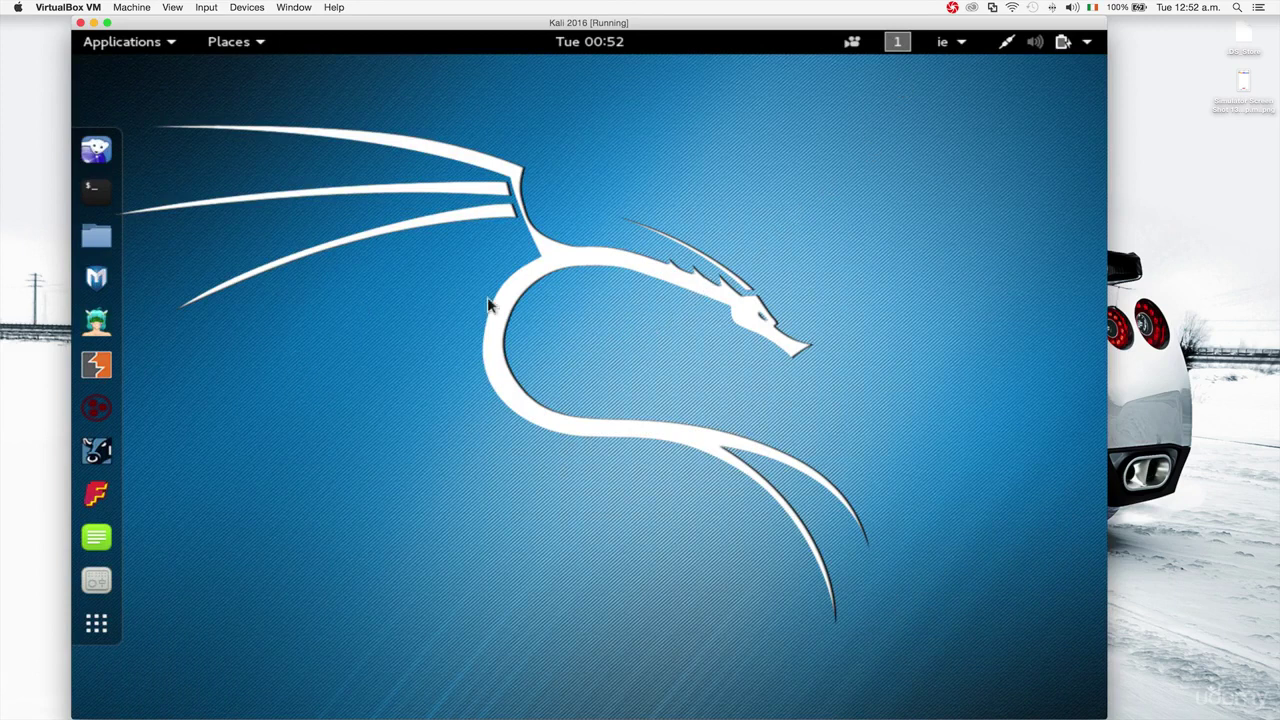
- Refresh the virtual machine's Wi-Fi network list without connecting and check the host computer's Wi-Fi connection
{"action": "left_click", "coordinate": [955, 41]}
{"action": "mouse_move", "coordinate": [1005, 45]}
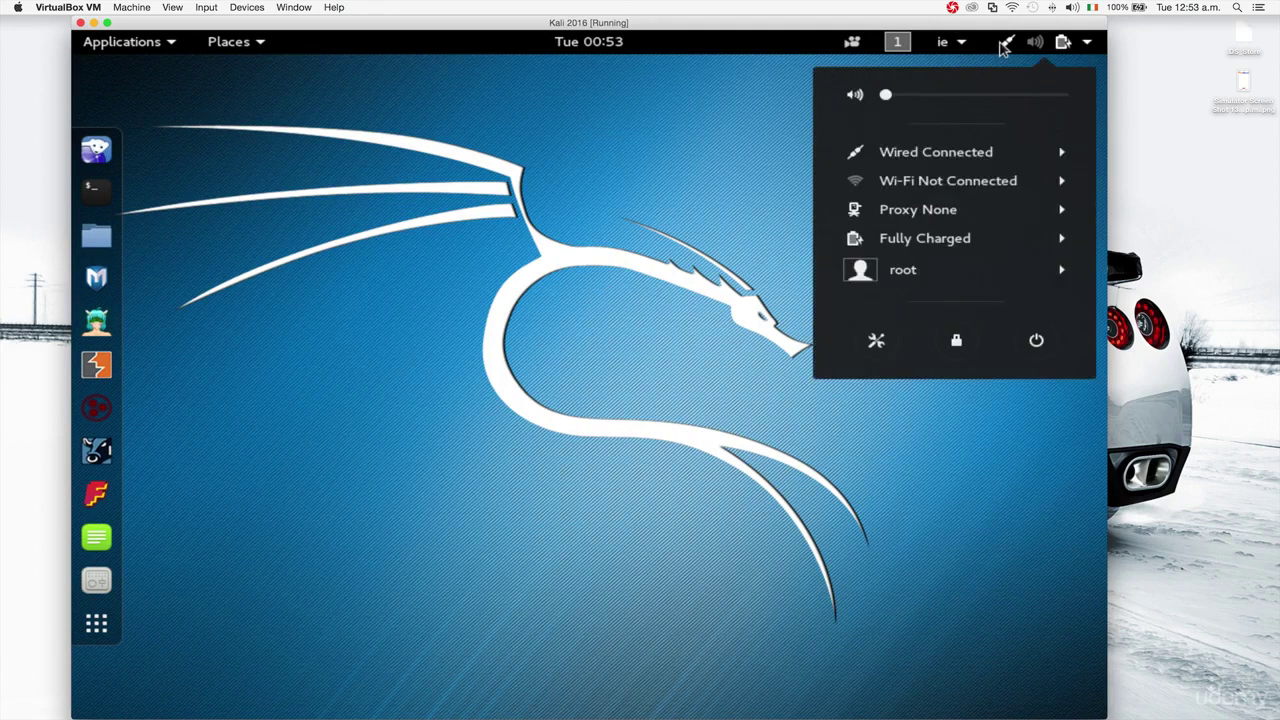
{"action": "left_click", "coordinate": [955, 183]}
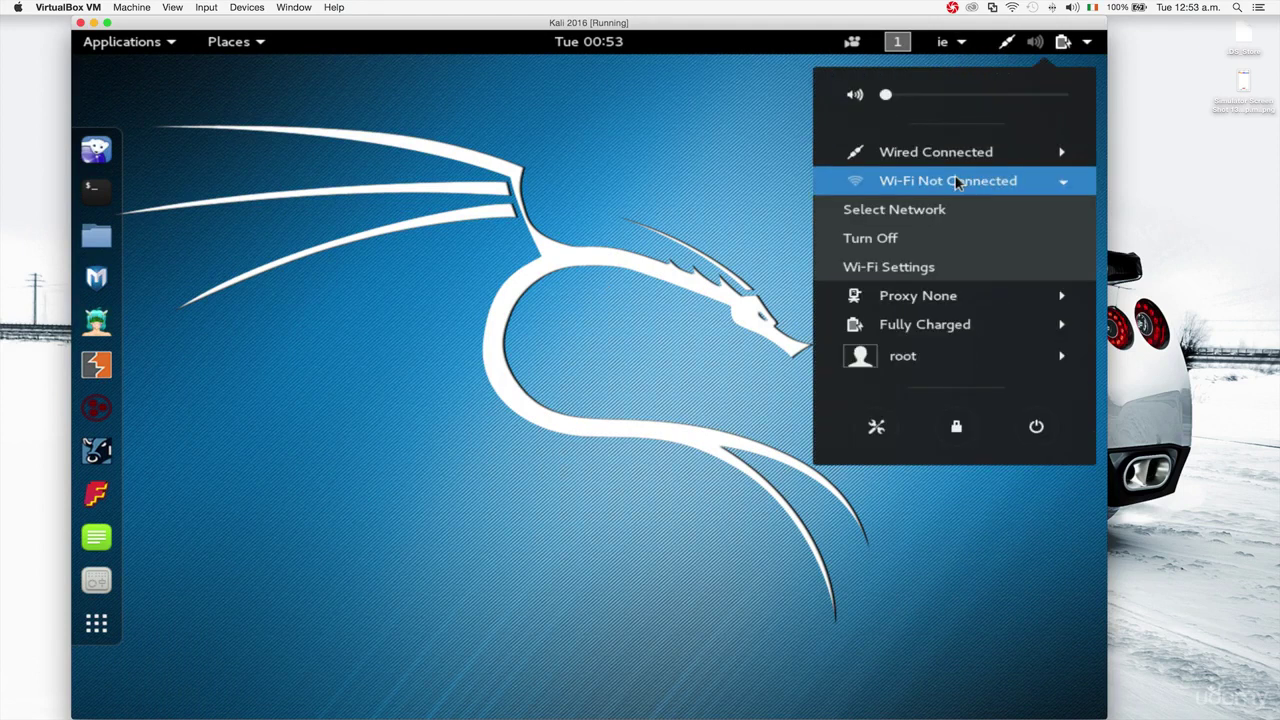
{"action": "left_click", "coordinate": [902, 209]}
{"action": "left_click", "coordinate": [770, 197]}
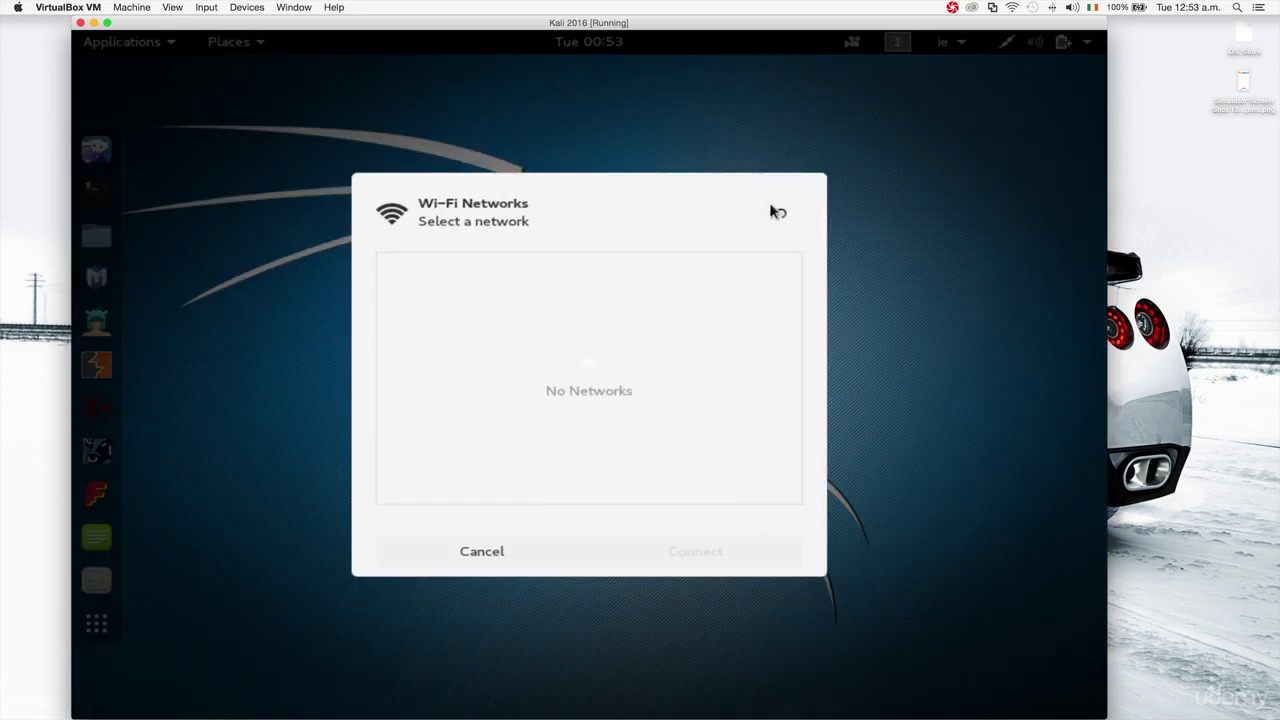
{"action": "left_click", "coordinate": [460, 551]}
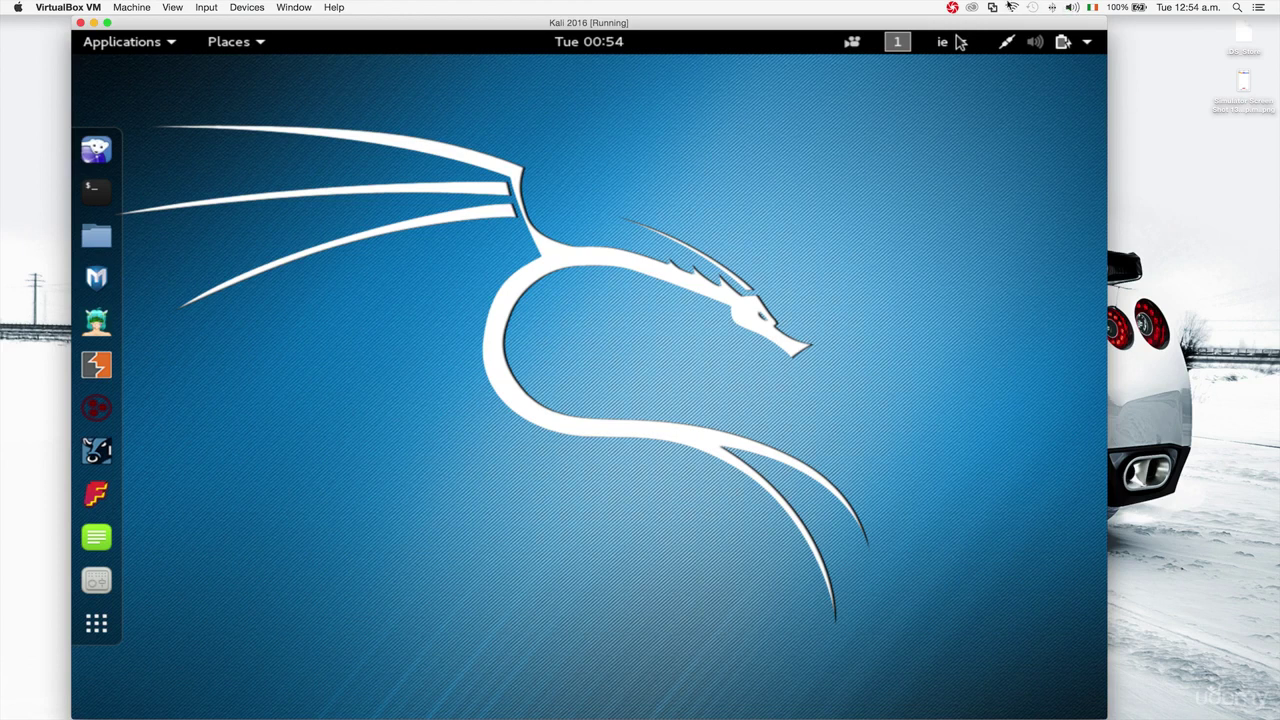
{"action": "left_click", "coordinate": [1012, 7]}
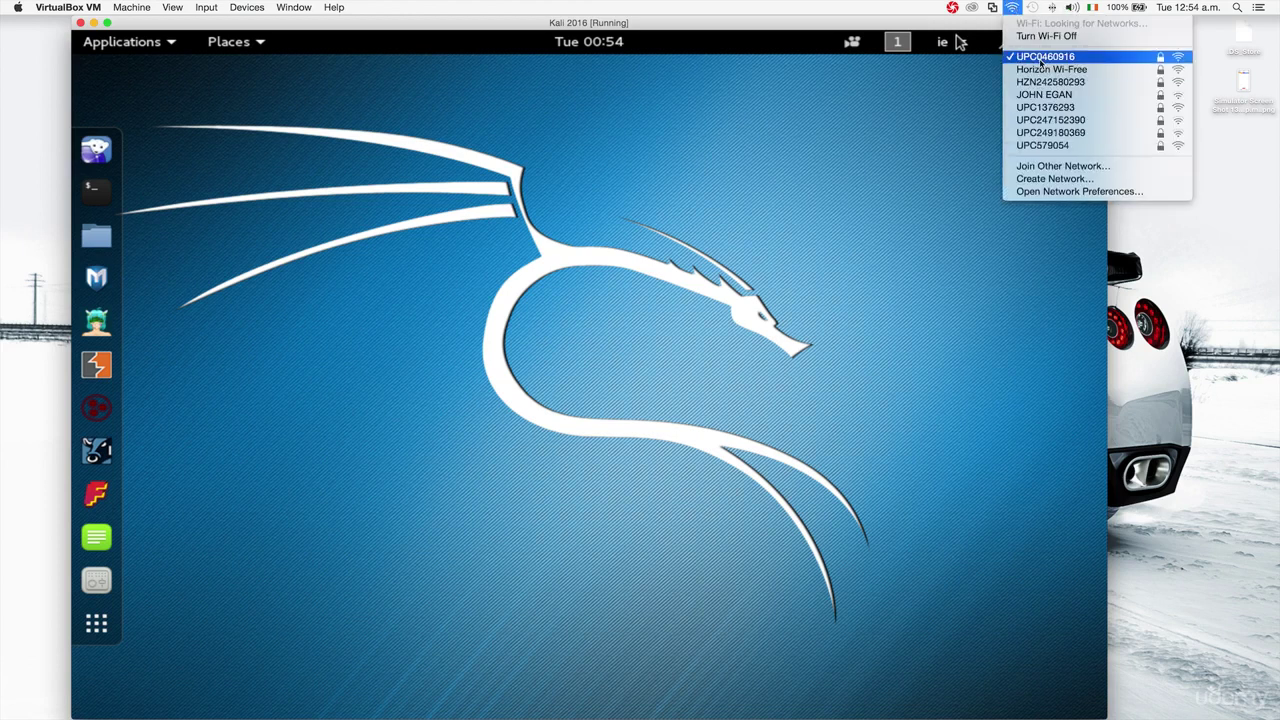
{"action": "left_click", "coordinate": [857, 178]}
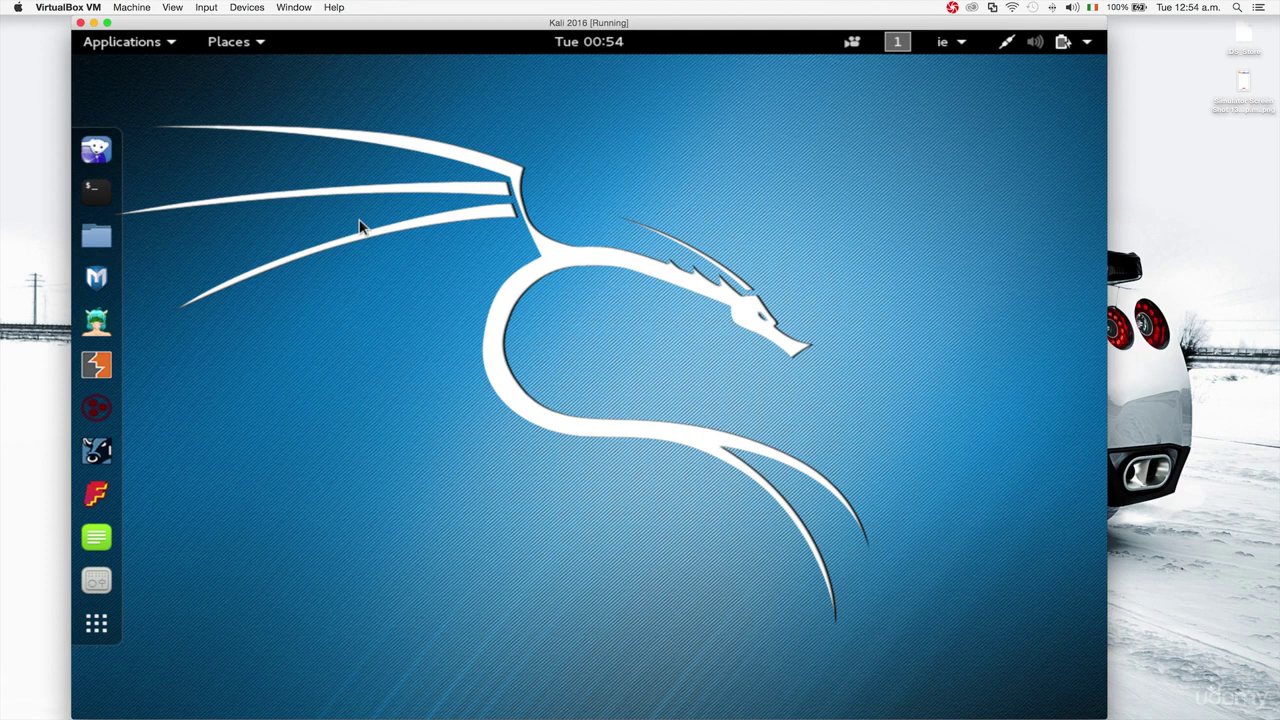
- Test the internet connection by loading google.com in the Iceweasel browser, and close the browser window
{"action": "left_click", "coordinate": [94, 150]}
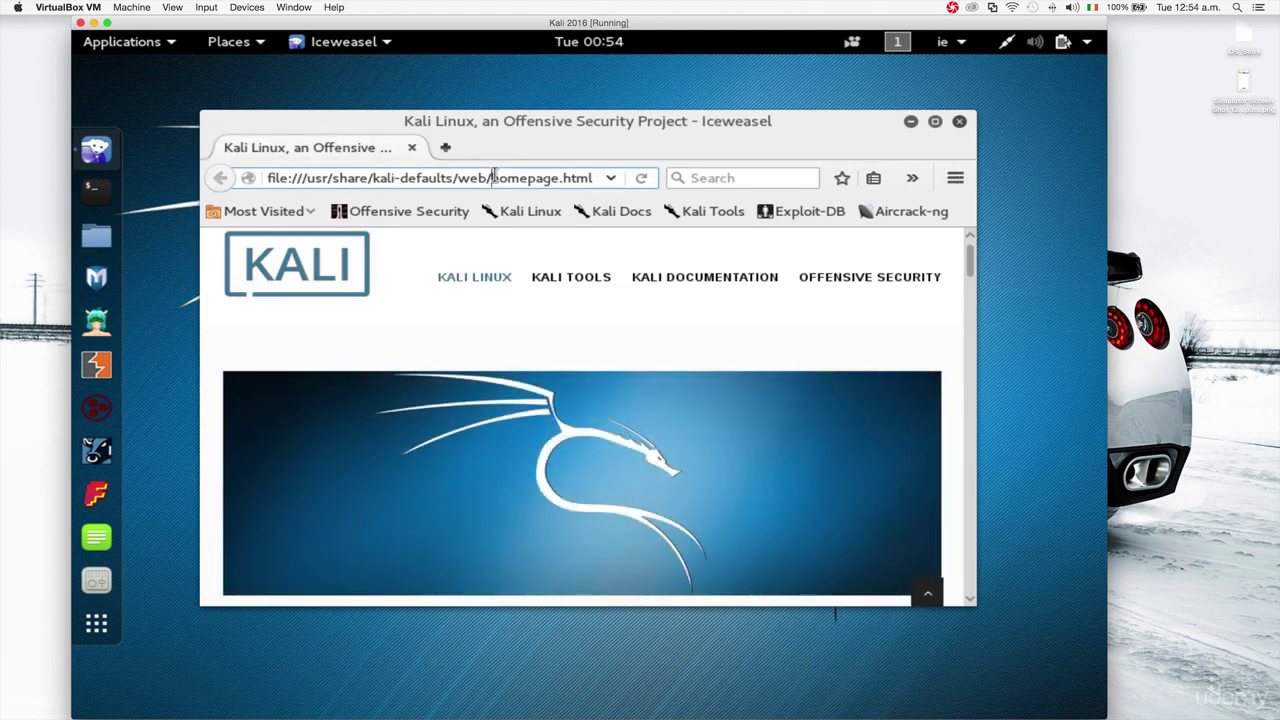
{"action": "left_click", "coordinate": [493, 177]}
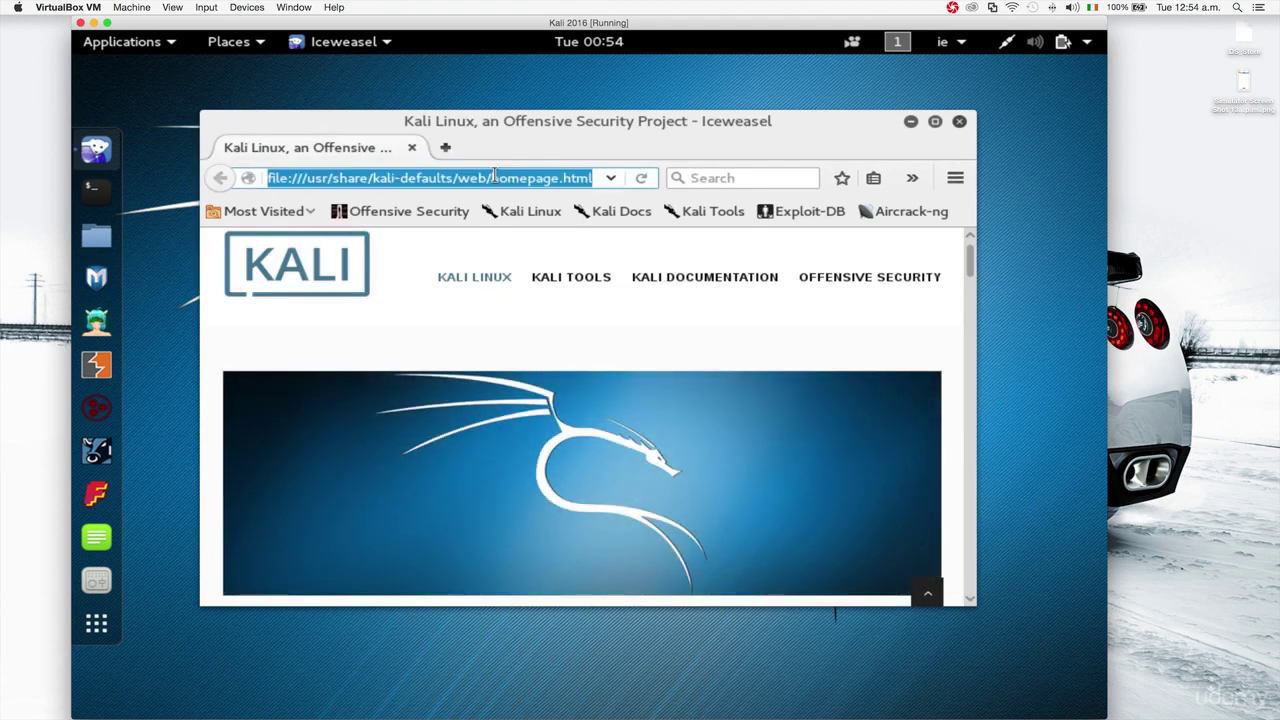
{"action": "type", "text": "google.com"}
{"action": "key", "text": "Return"}
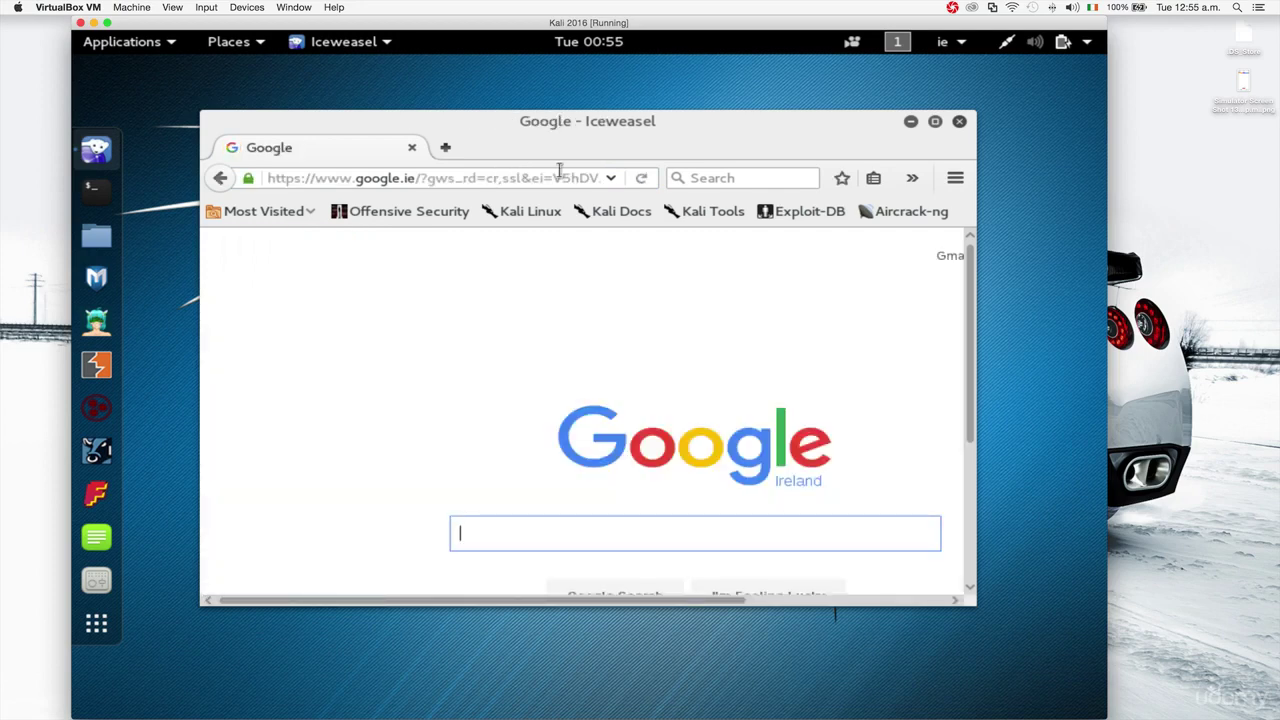
{"action": "left_click", "coordinate": [957, 124]}
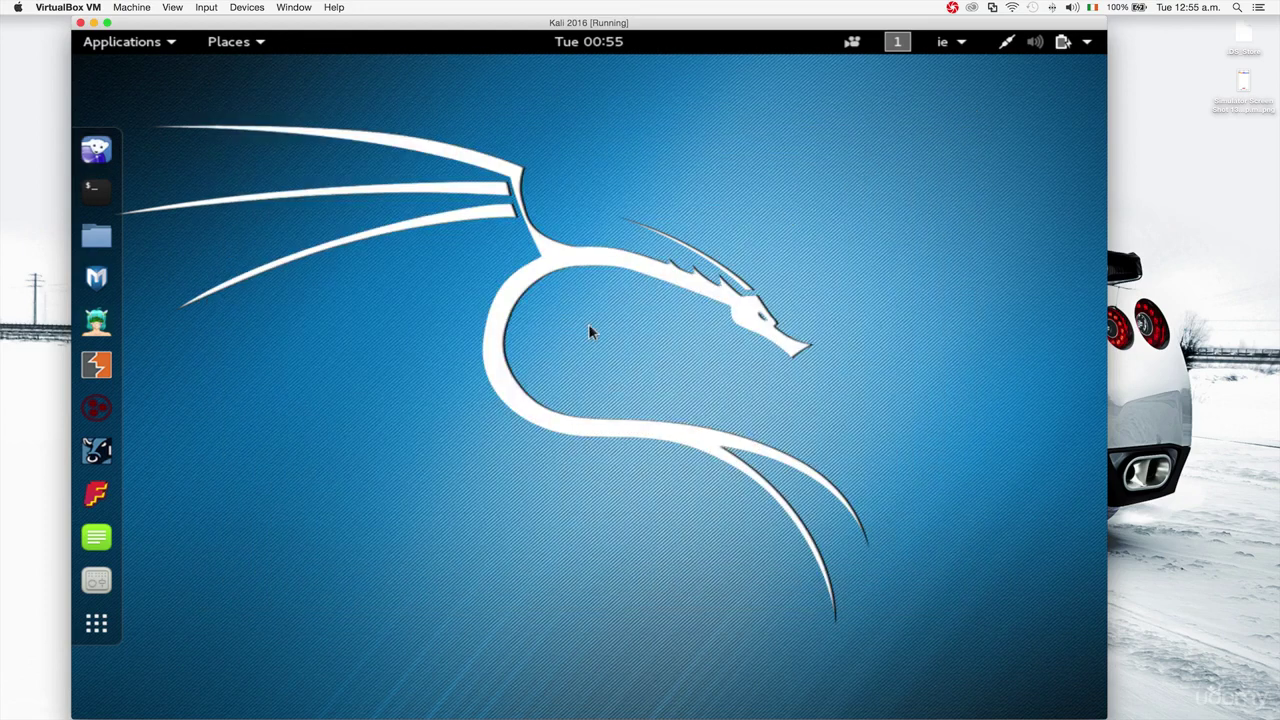